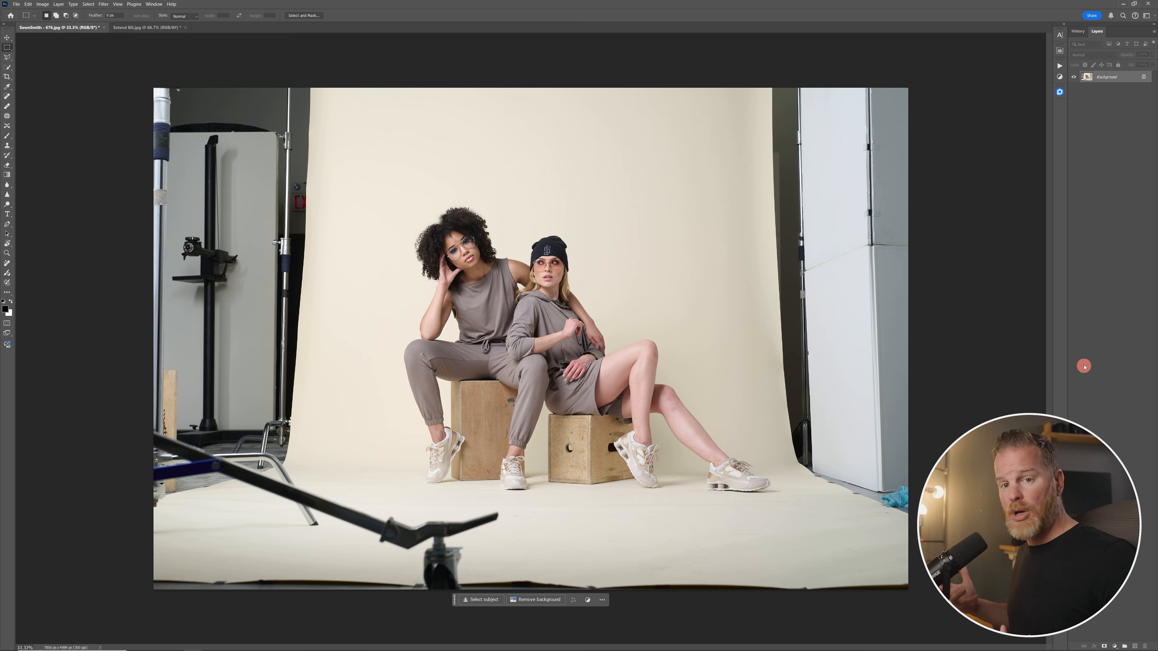
Step: Outline the studio clutter along the photo's left side and bottom edge with the Polygonal Lasso, fill it with content-aware backdrop, and deselect
{"action": "left_click", "coordinate": [7, 57]}
{"action": "mouse_move", "coordinate": [327, 81]}
{"action": "left_mouse_down"}
{"action": "mouse_move", "coordinate": [312, 481]}
{"action": "mouse_move", "coordinate": [396, 510]}
{"action": "mouse_move", "coordinate": [510, 504]}
{"action": "mouse_move", "coordinate": [472, 567]}
{"action": "mouse_move", "coordinate": [918, 571]}
{"action": "mouse_move", "coordinate": [925, 602]}
{"action": "mouse_move", "coordinate": [74, 618]}
{"action": "mouse_move", "coordinate": [103, 603]}
{"action": "mouse_move", "coordinate": [138, 68]}
{"action": "left_mouse_up"}
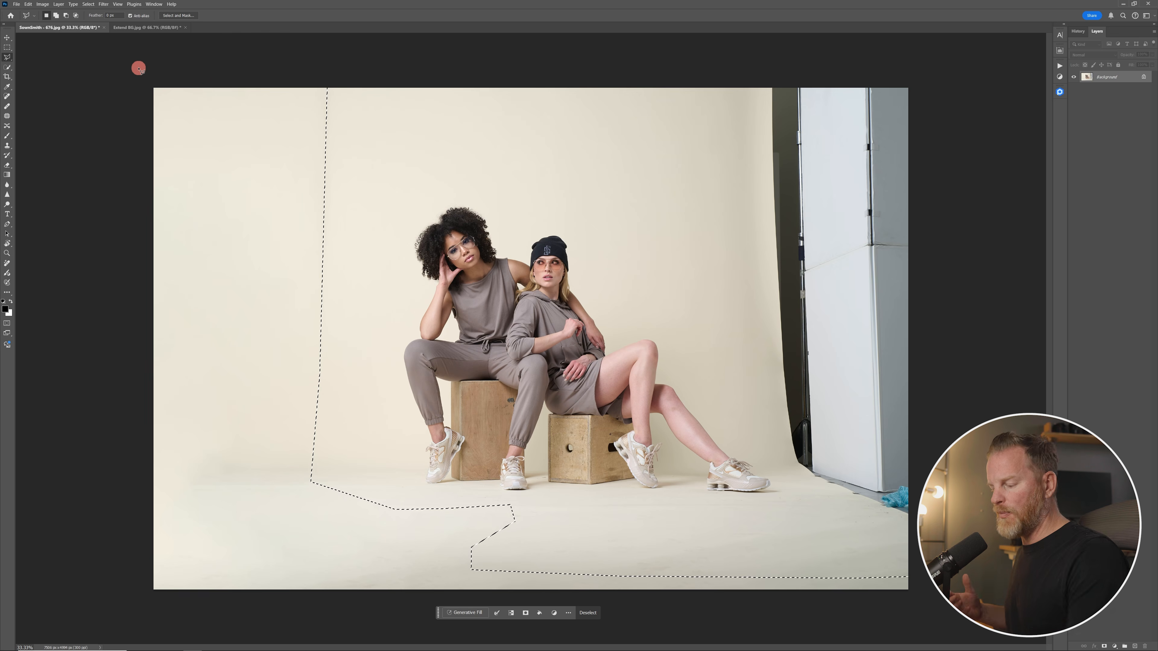
{"action": "key", "text": "ctrl+d"}
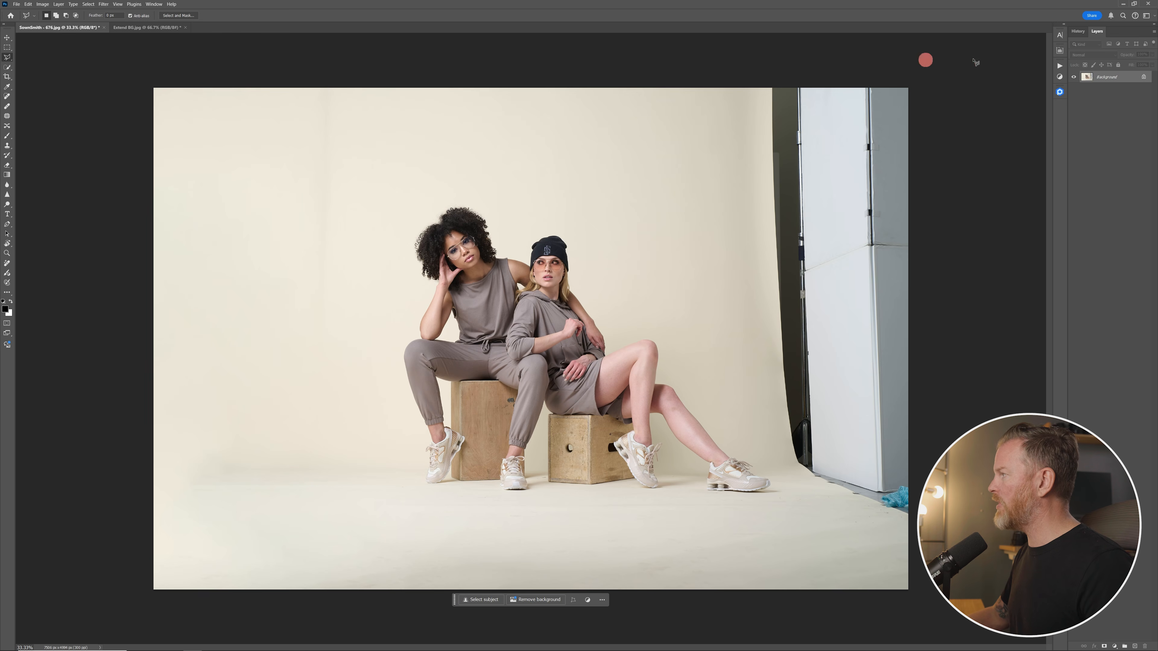
Step: Outline the wall panels and stands on the photo's right side with the Polygonal Lasso, replace them using content-aware fill, and deselect
{"action": "left_click", "coordinate": [755, 74]}
{"action": "left_click", "coordinate": [776, 320]}
{"action": "left_click", "coordinate": [773, 413]}
{"action": "left_click", "coordinate": [786, 471]}
{"action": "left_click", "coordinate": [834, 504]}
{"action": "left_click", "coordinate": [915, 528]}
{"action": "double_click", "coordinate": [935, 60]}
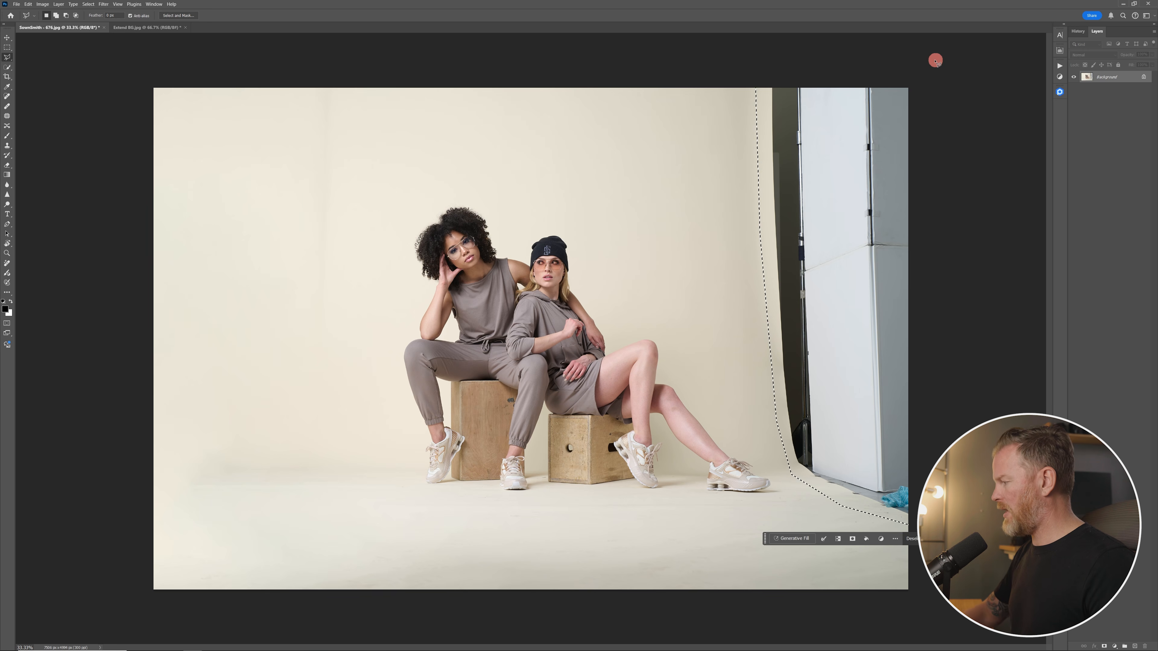
{"action": "key", "text": "shift+F5"}
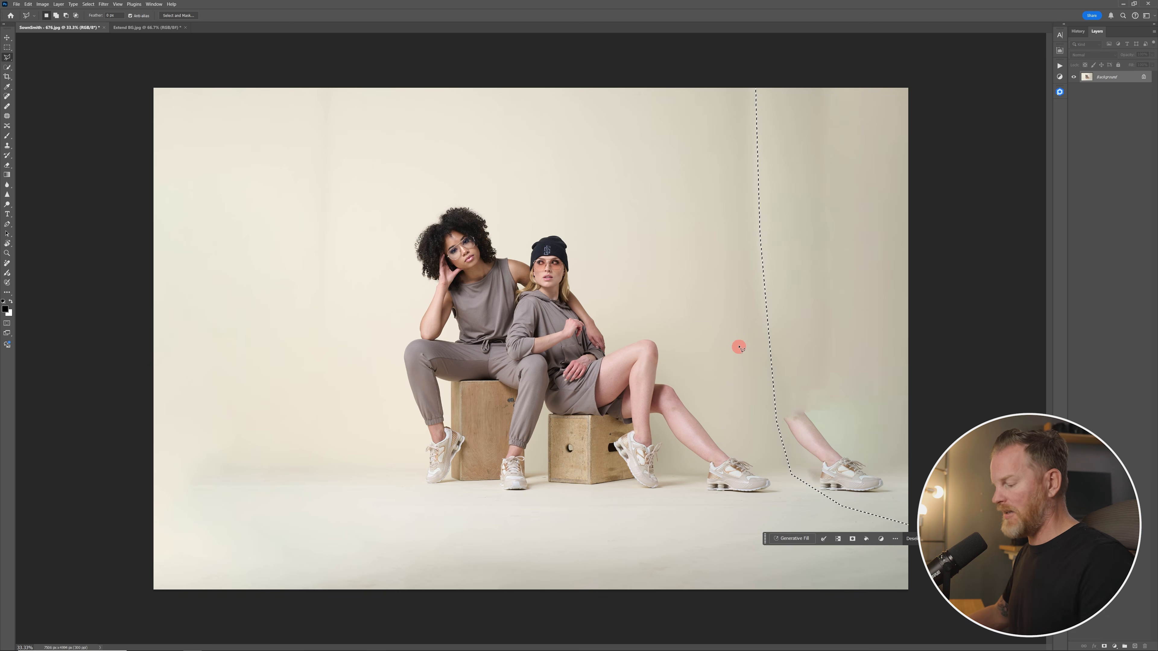
{"action": "key", "text": "ctrl+d"}
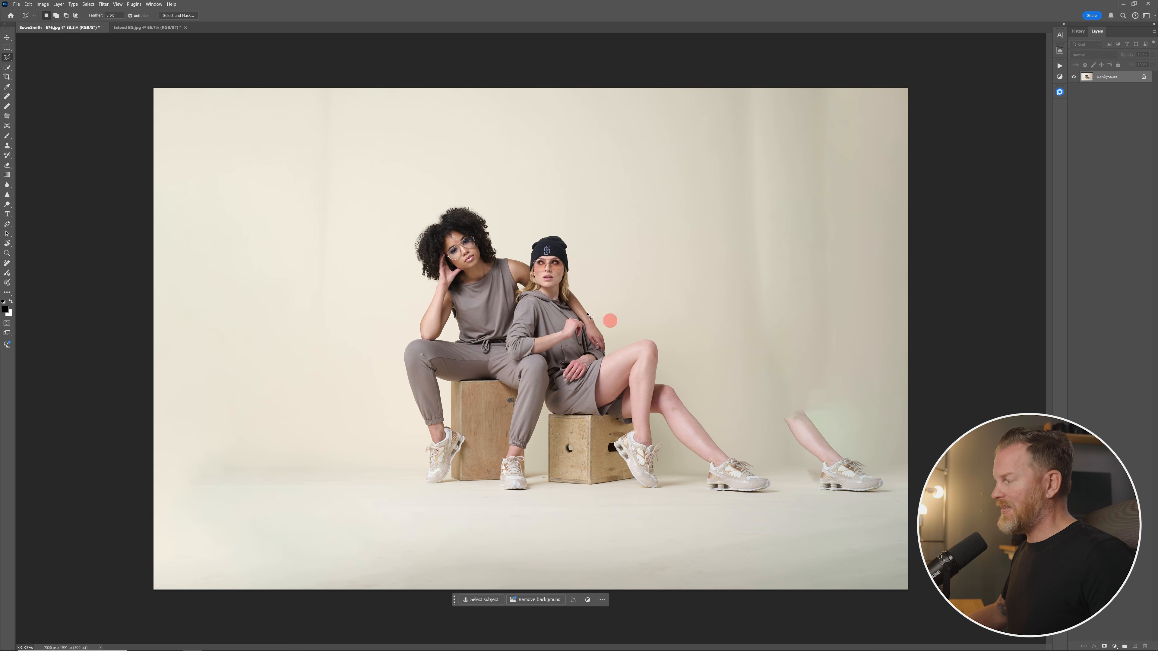
Step: Outline the stray duplicate leg and shoe beside the models, remove it with content-aware fill, and deselect
{"action": "left_click", "coordinate": [816, 377]}
{"action": "left_click", "coordinate": [784, 406]}
{"action": "left_click", "coordinate": [774, 414]}
{"action": "left_click", "coordinate": [791, 478]}
{"action": "left_click", "coordinate": [811, 511]}
{"action": "left_click", "coordinate": [900, 506]}
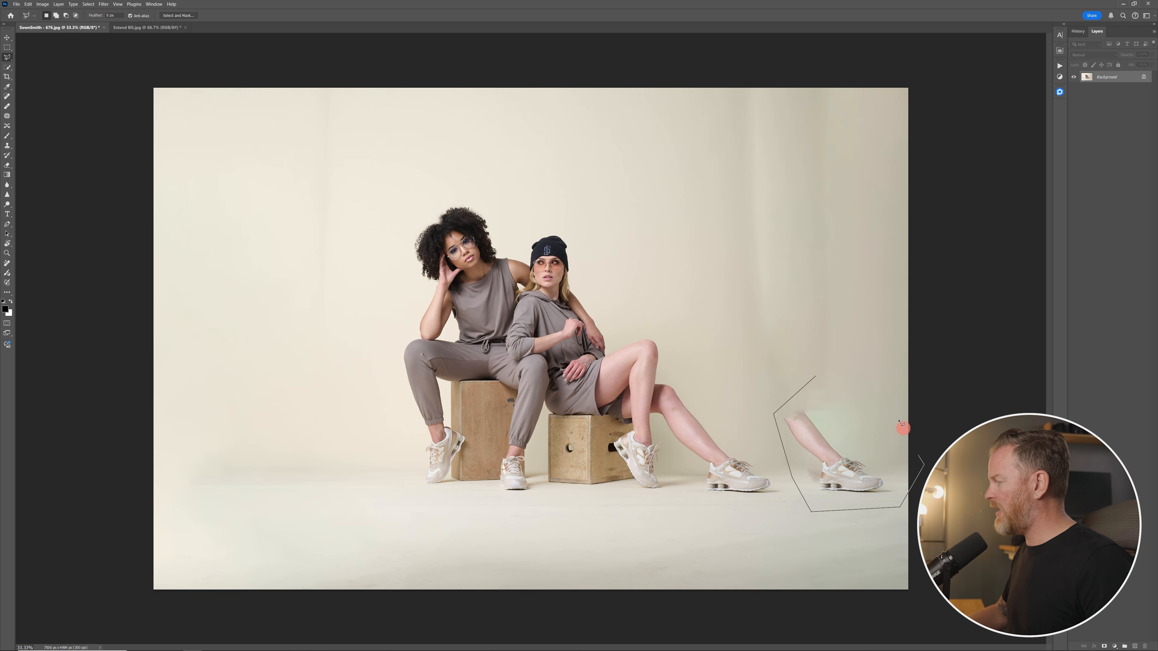
{"action": "left_click", "coordinate": [919, 456]}
{"action": "double_click", "coordinate": [897, 417]}
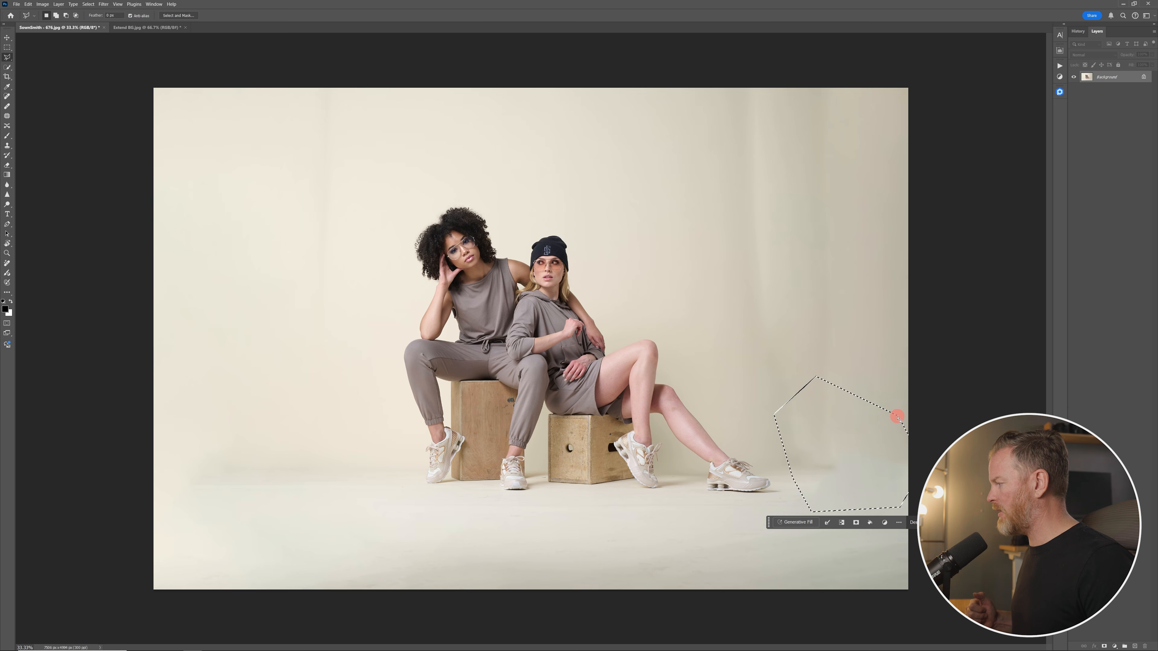
{"action": "key", "text": "ctrl+d"}
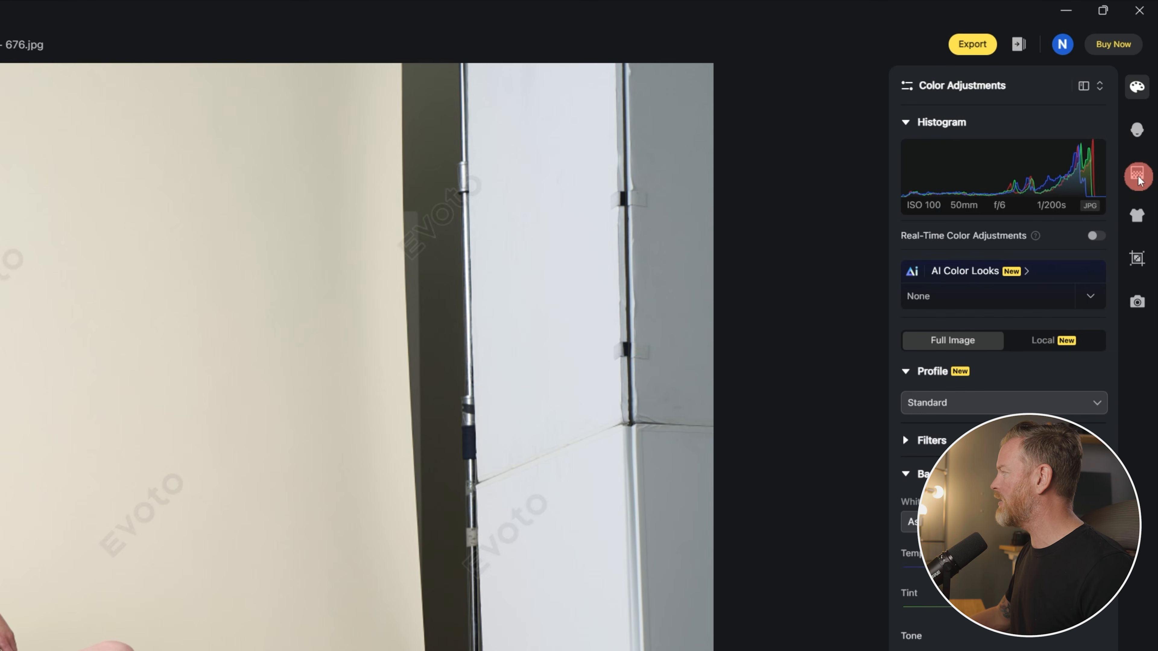
Step: Switch to Evoto, turn on Distractions Removal for SownSmith - 676.jpg, and compare the result with the original
{"action": "left_click", "coordinate": [1137, 178]}
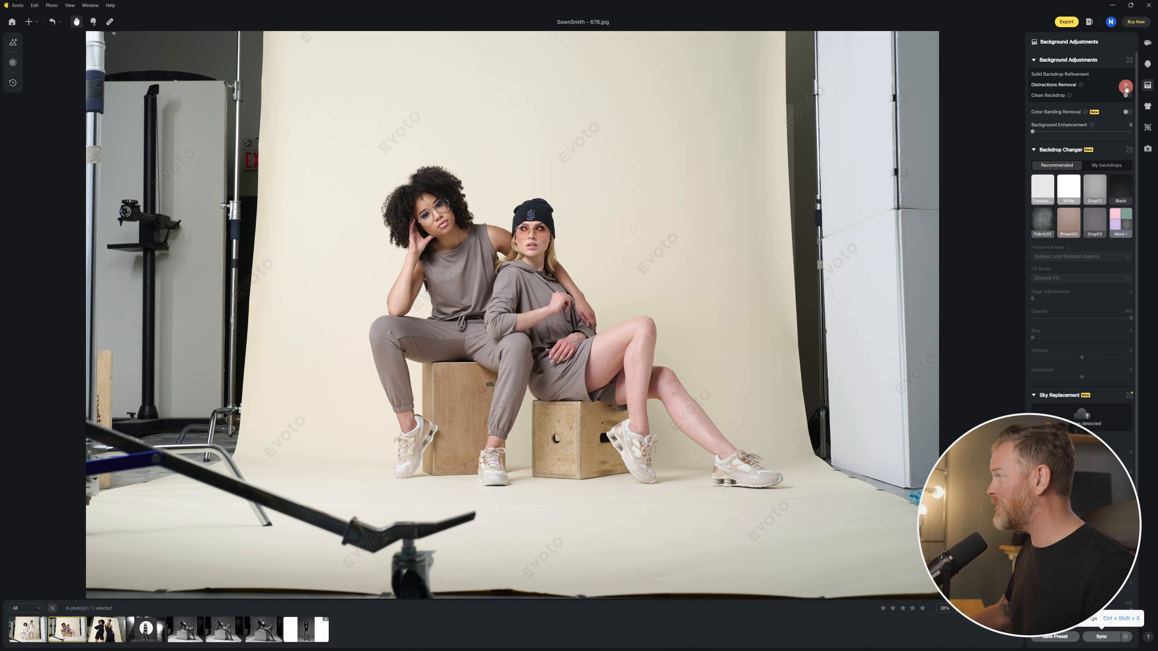
{"action": "left_click", "coordinate": [1126, 86]}
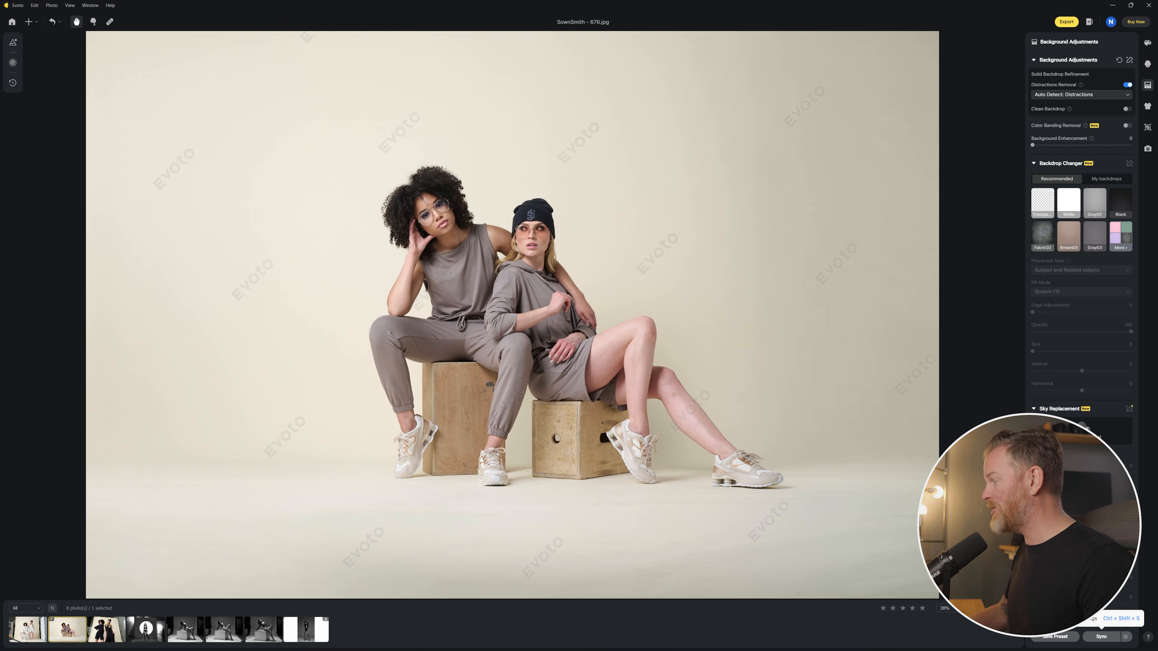
{"action": "key", "text": "backslash"}
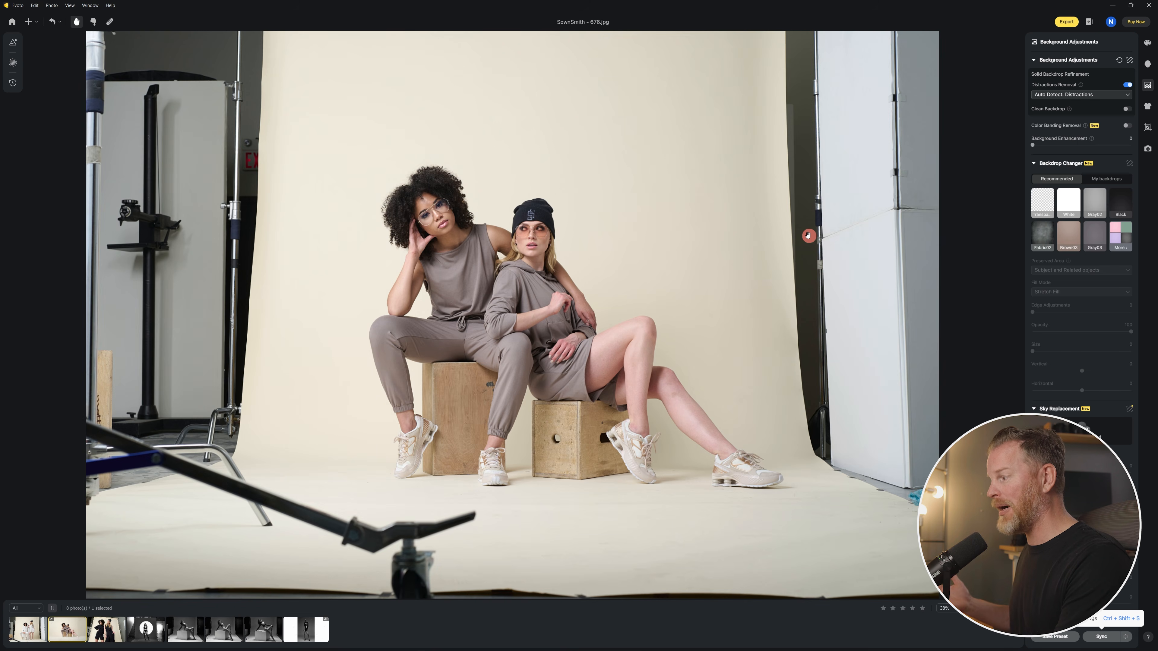
{"action": "key", "text": "backslash"}
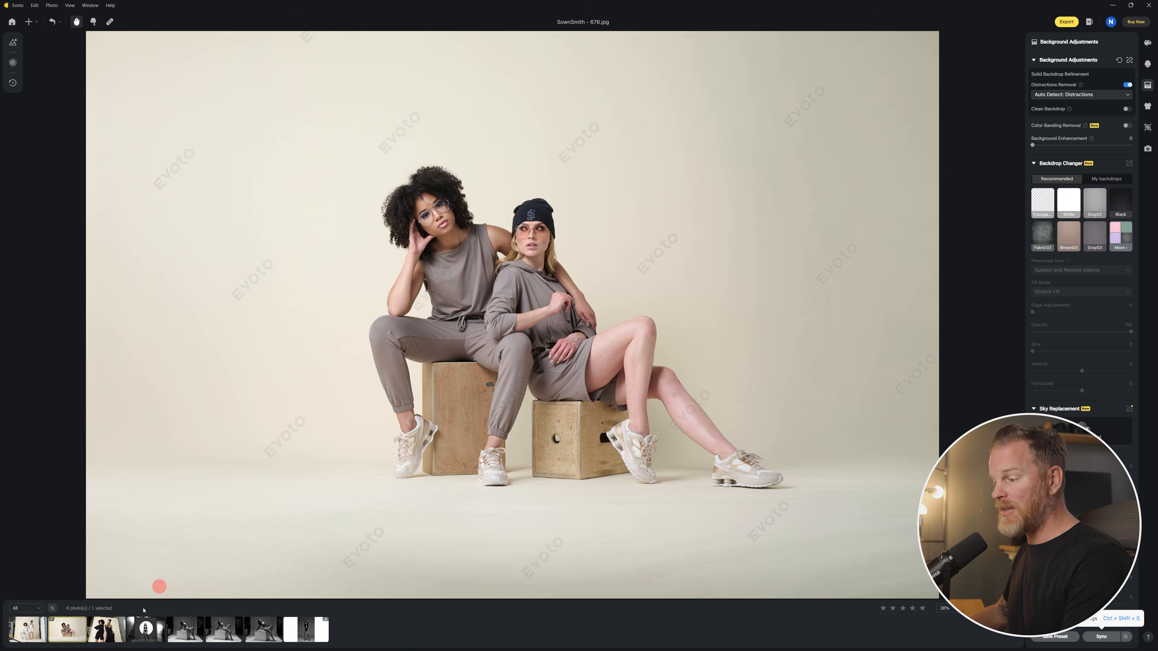
Step: Sync the background adjustments of SownSmith - 676.jpg to SownSmith - 665.jpg and SownSmith - 707.jpg
{"action": "left_click", "coordinate": [101, 635]}
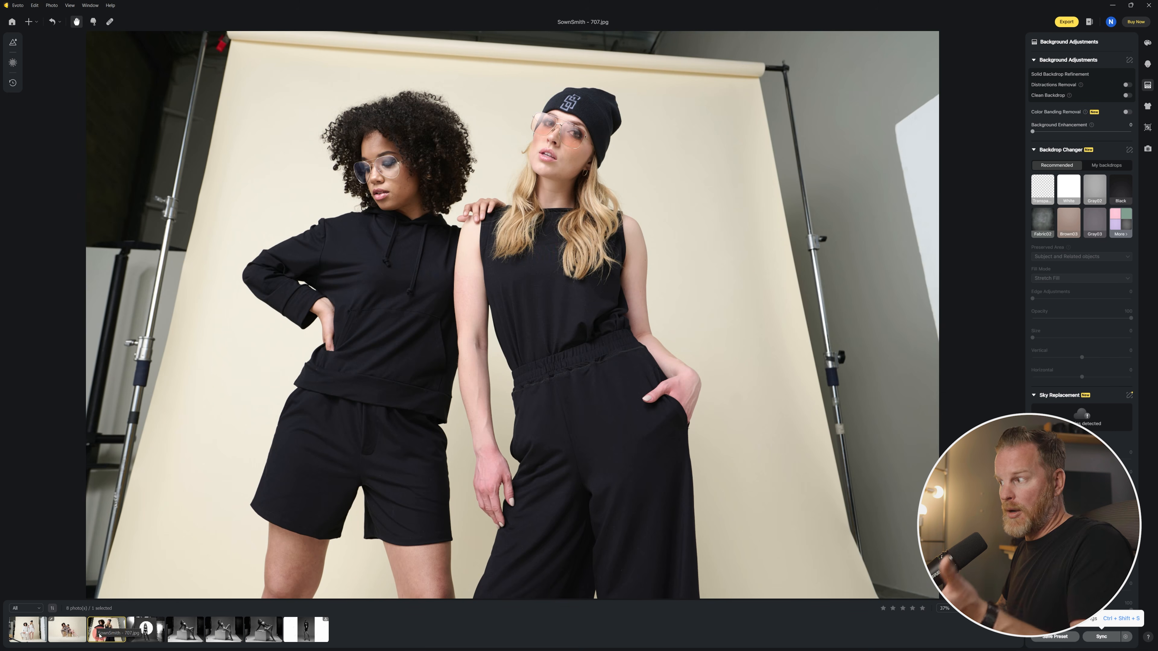
{"action": "left_click", "coordinate": [26, 633]}
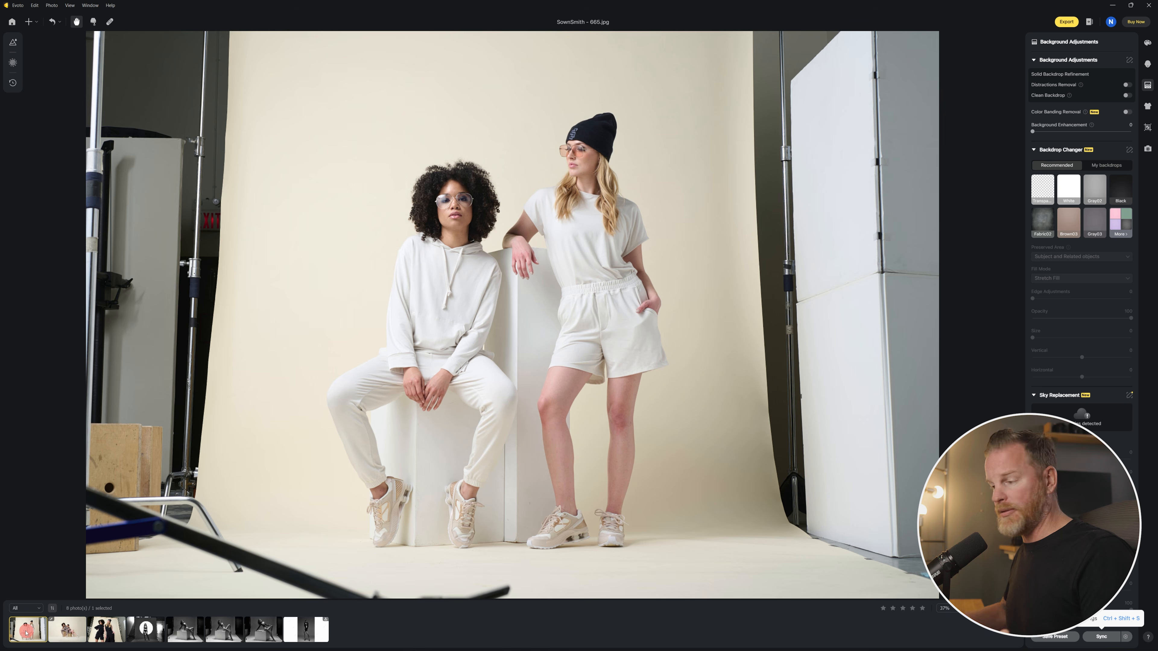
{"action": "left_click", "coordinate": [68, 633]}
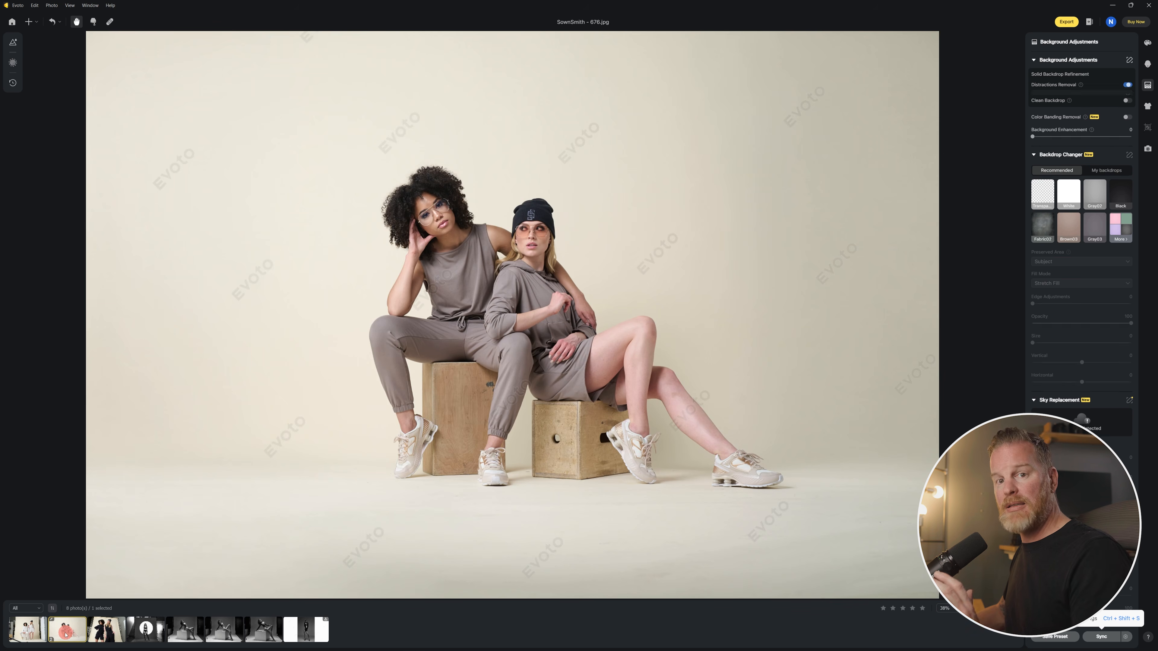
{"action": "left_click", "coordinate": [26, 634], "text": "ctrl"}
{"action": "left_click", "coordinate": [105, 632], "text": "ctrl"}
{"action": "left_click", "coordinate": [1103, 637]}
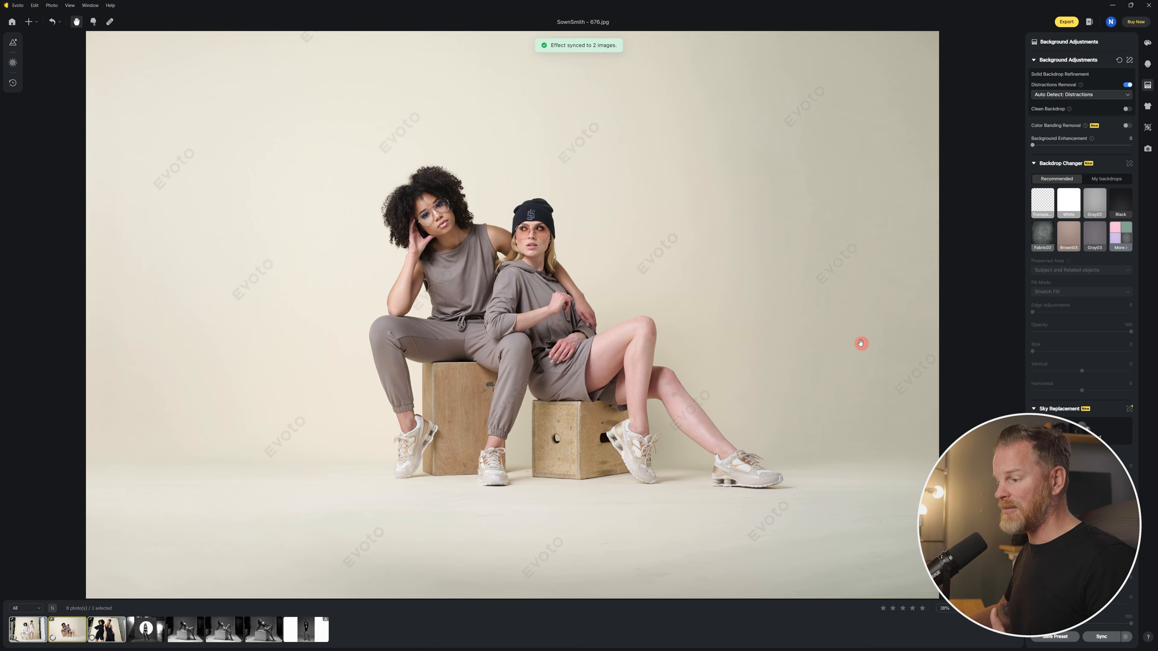
Step: Compare the before and after versions of SownSmith - 665.jpg and SownSmith - 707.jpg
{"action": "left_click", "coordinate": [28, 631]}
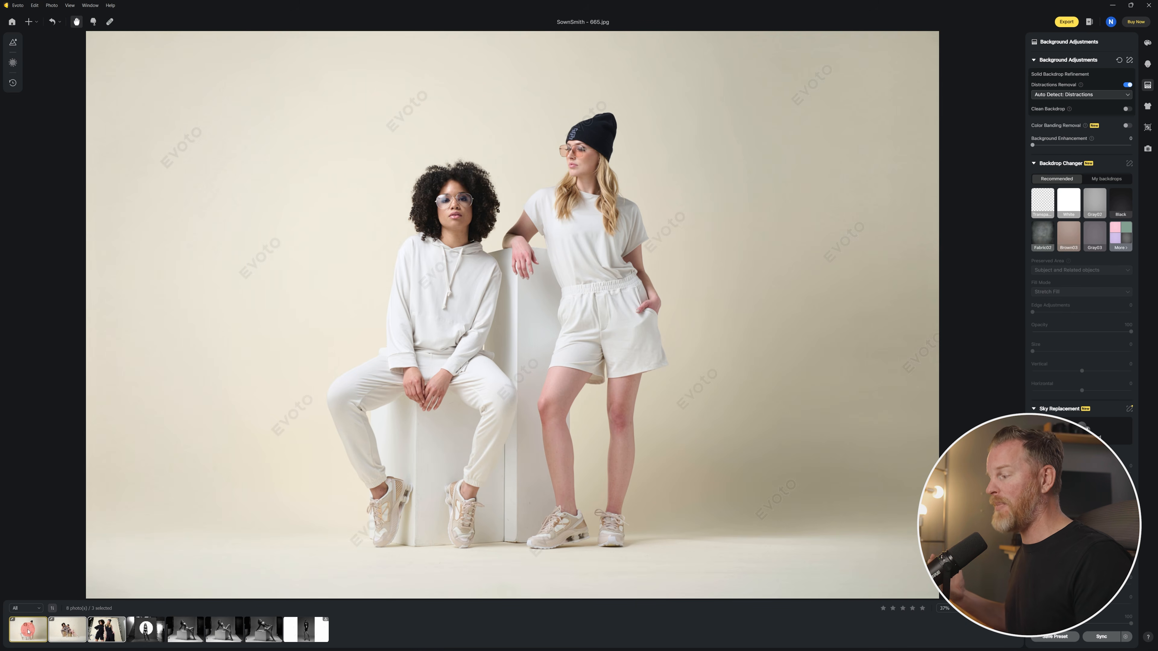
{"action": "key", "text": "backslash"}
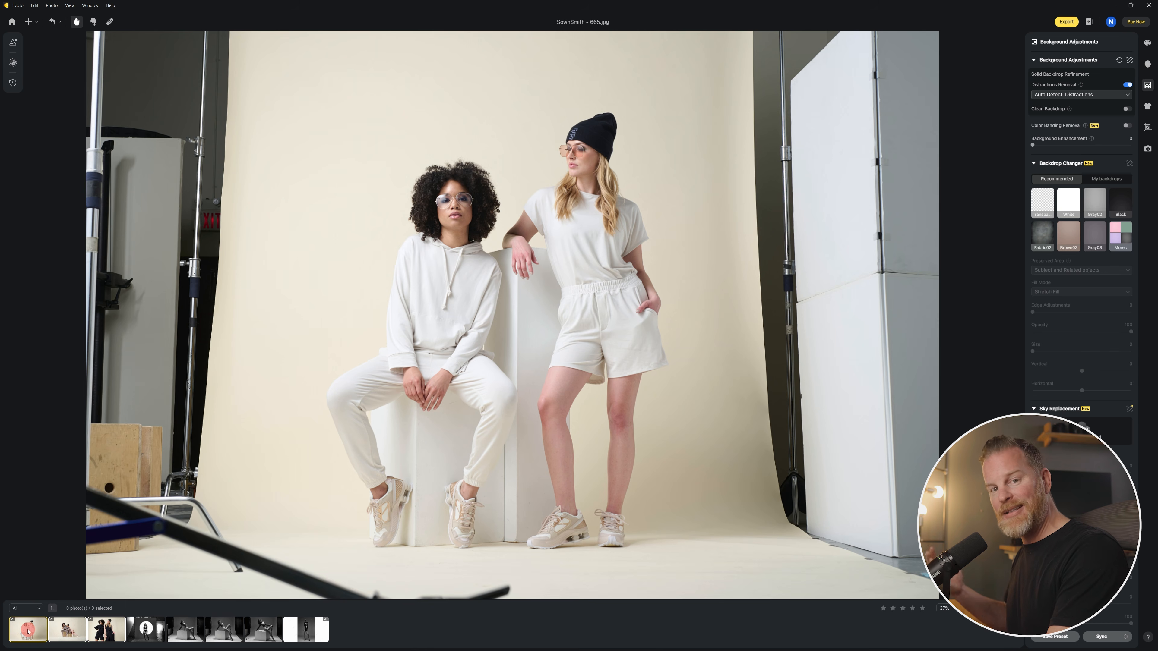
{"action": "left_click", "coordinate": [106, 629]}
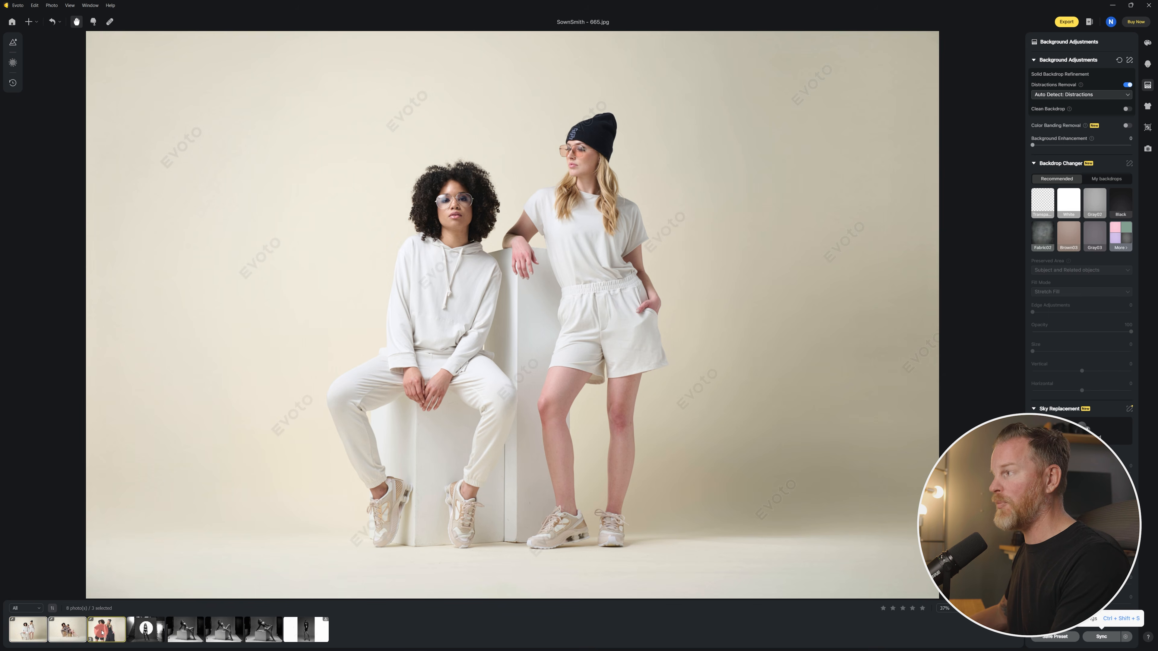
{"action": "key", "text": "backslash"}
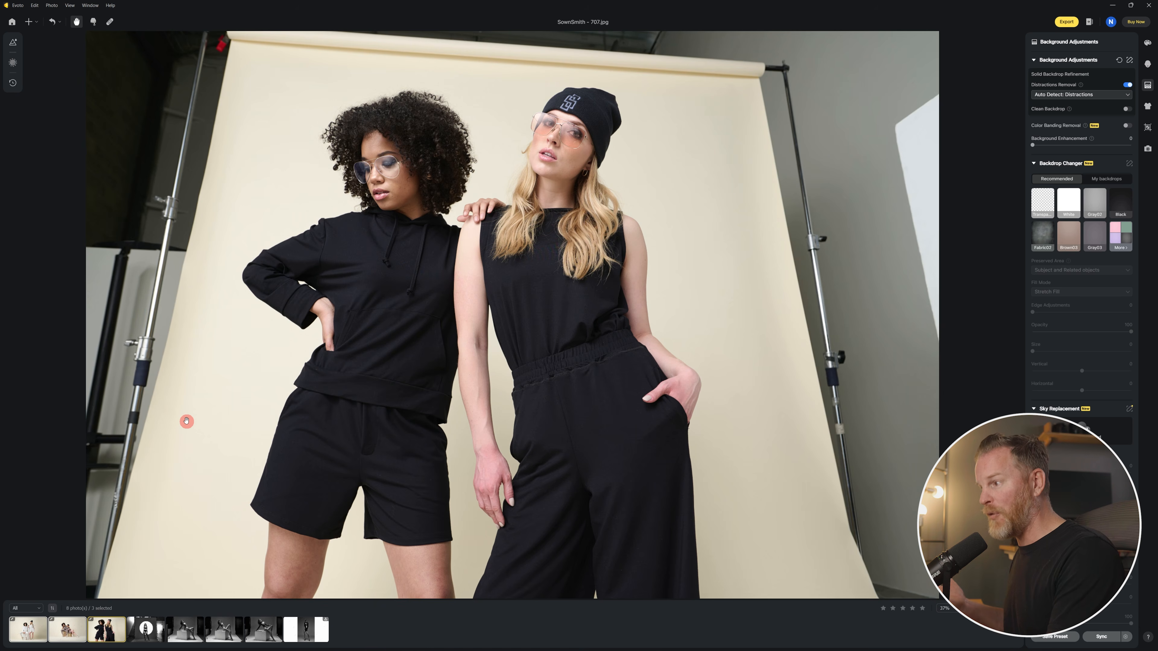
{"action": "key", "text": "backslash"}
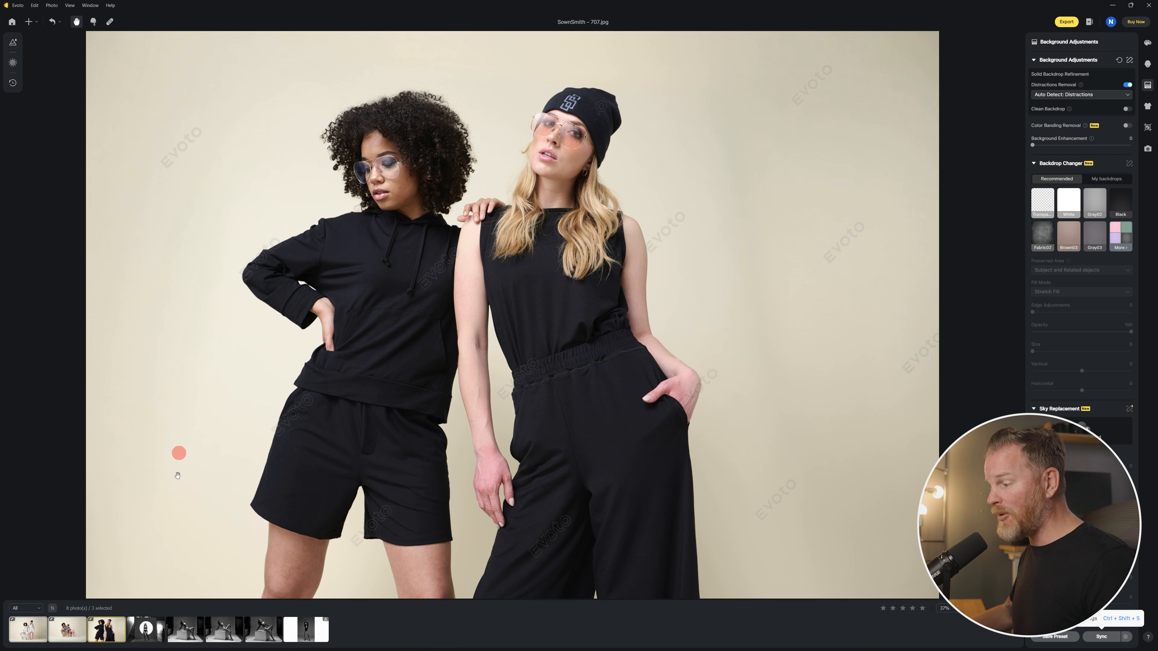
Step: Turn on Clean Backdrop for the middle black-and-white box photo, inspecting the floor around the box before and after
{"action": "left_click", "coordinate": [225, 628]}
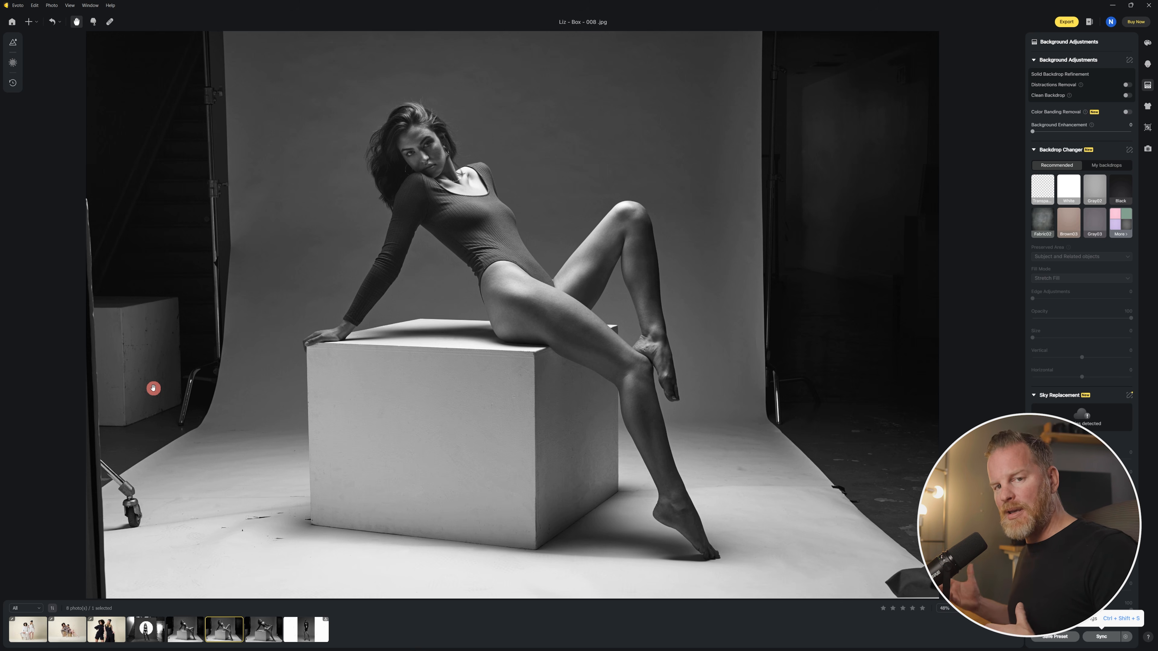
{"action": "scroll", "coordinate": [247, 532], "scroll_direction": "up", "scroll_amount": 5}
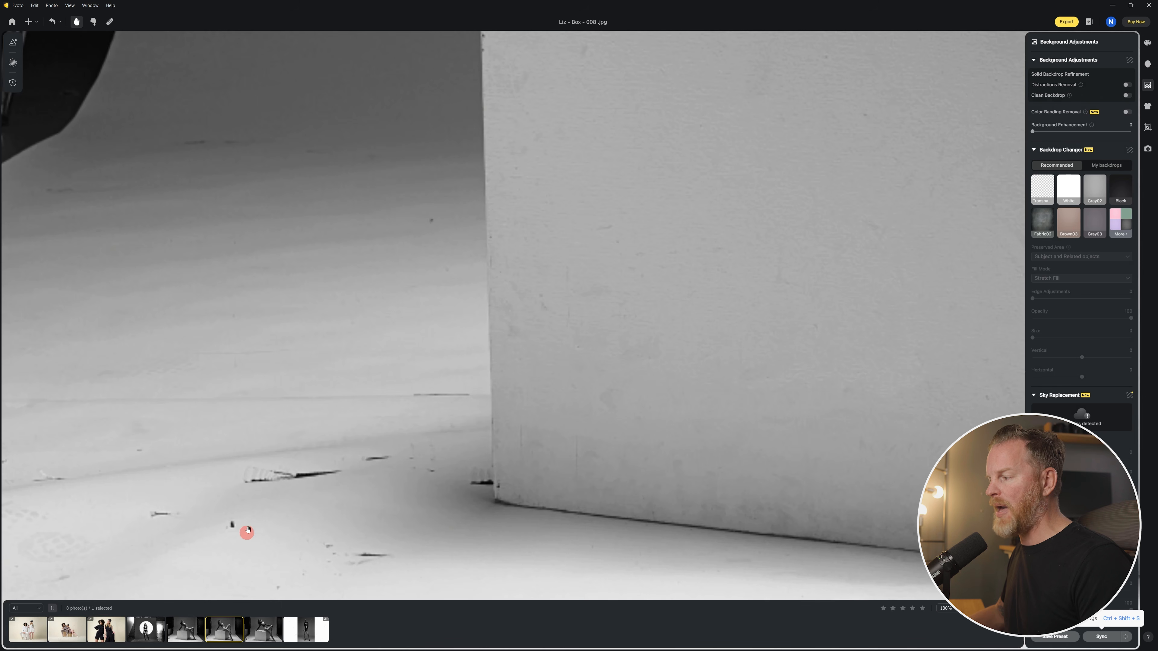
{"action": "left_click_drag", "start_coordinate": [212, 409], "coordinate": [302, 316]}
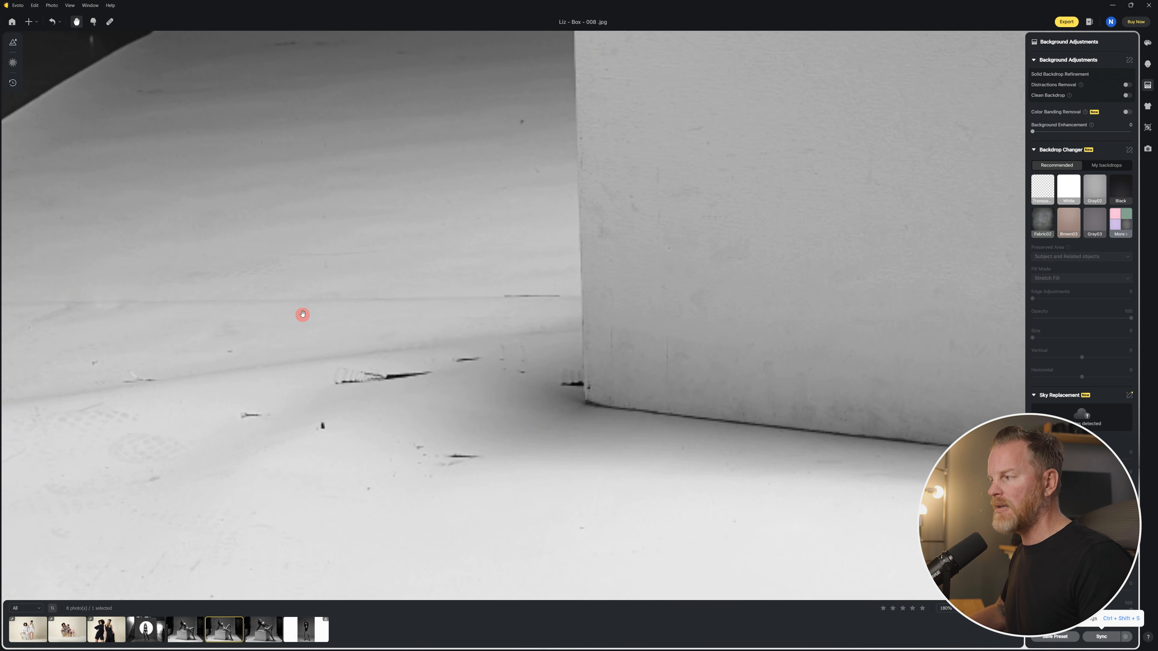
{"action": "left_click_drag", "start_coordinate": [694, 406], "coordinate": [255, 328]}
{"action": "left_click_drag", "start_coordinate": [676, 360], "coordinate": [416, 326]}
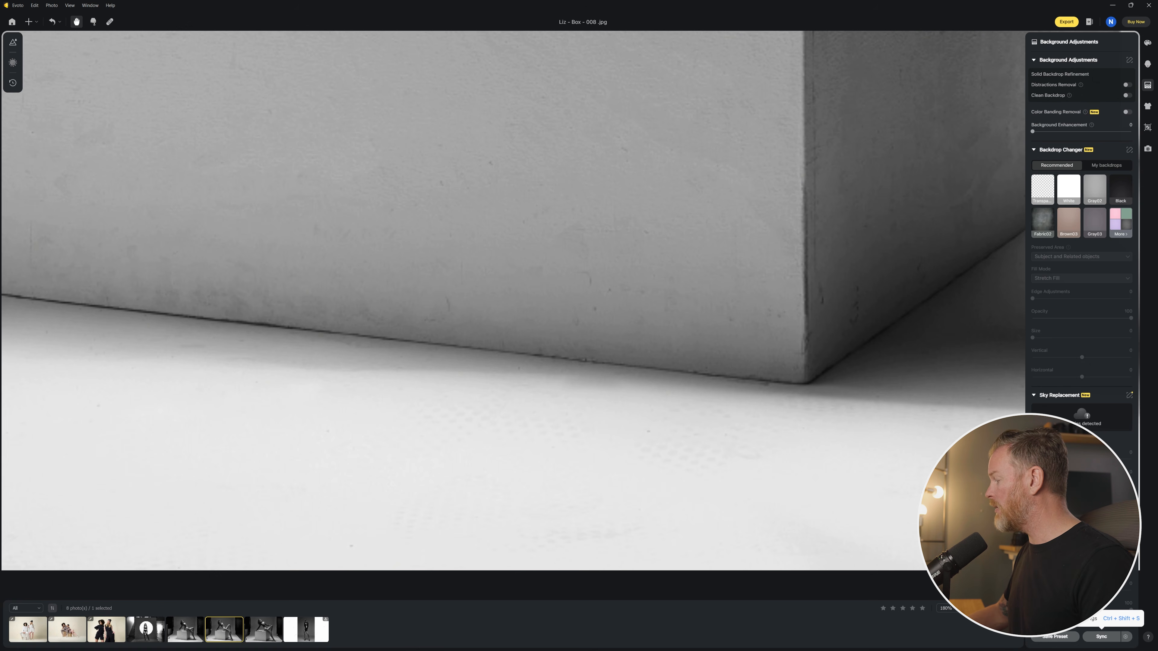
{"action": "left_click", "coordinate": [957, 611]}
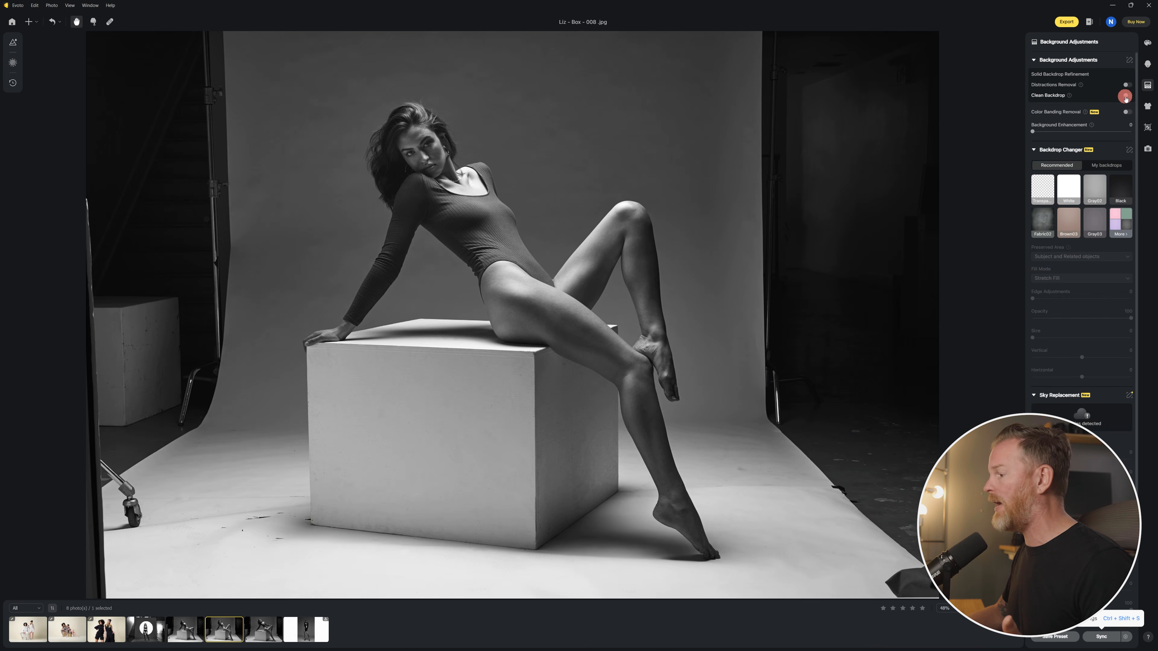
{"action": "left_click", "coordinate": [1091, 196]}
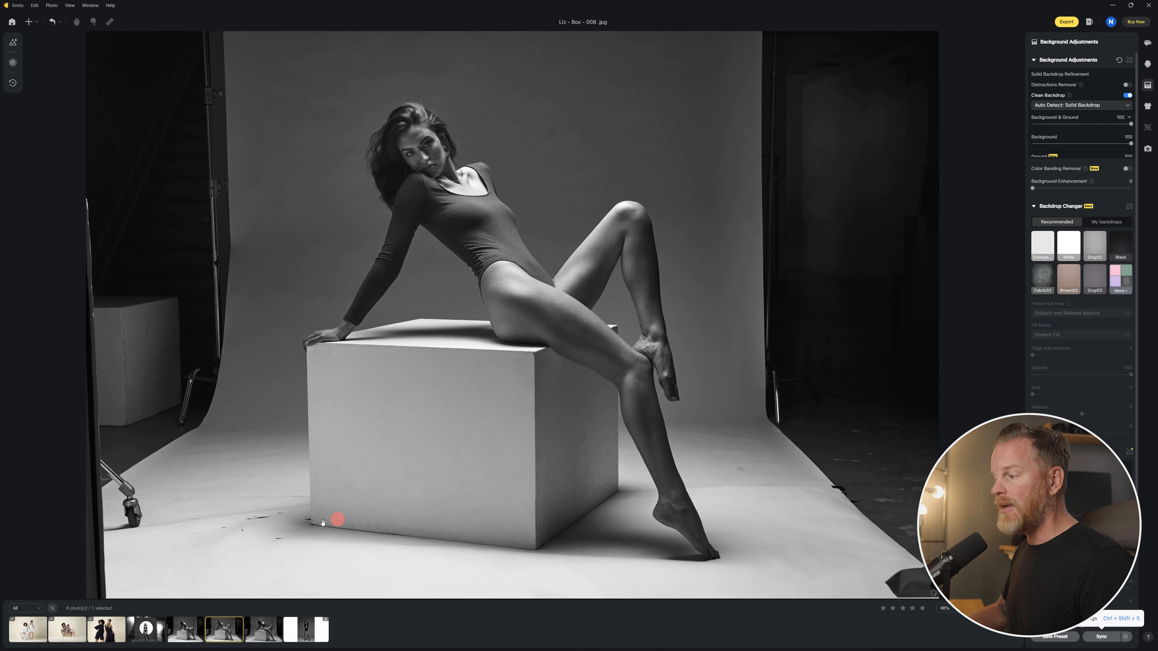
{"action": "scroll", "coordinate": [243, 539], "scroll_direction": "up", "scroll_amount": 4}
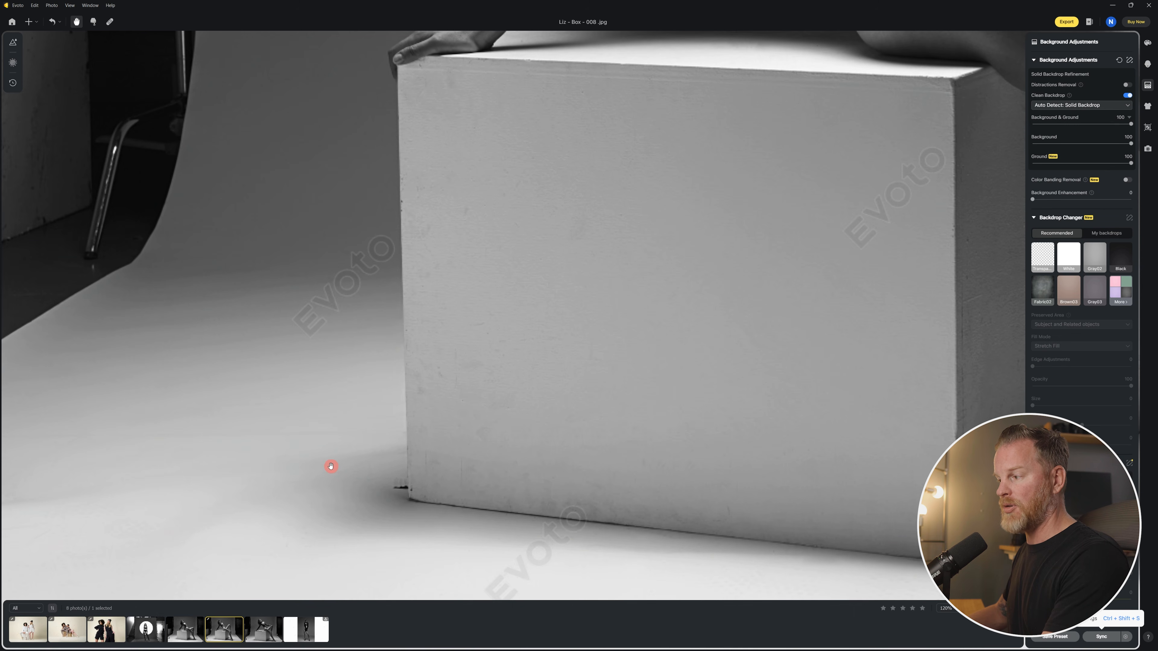
Step: Turn on Distractions Removal for the black-and-white box photo as well, and compare the full image with its original
{"action": "key", "text": "ctrl+z"}
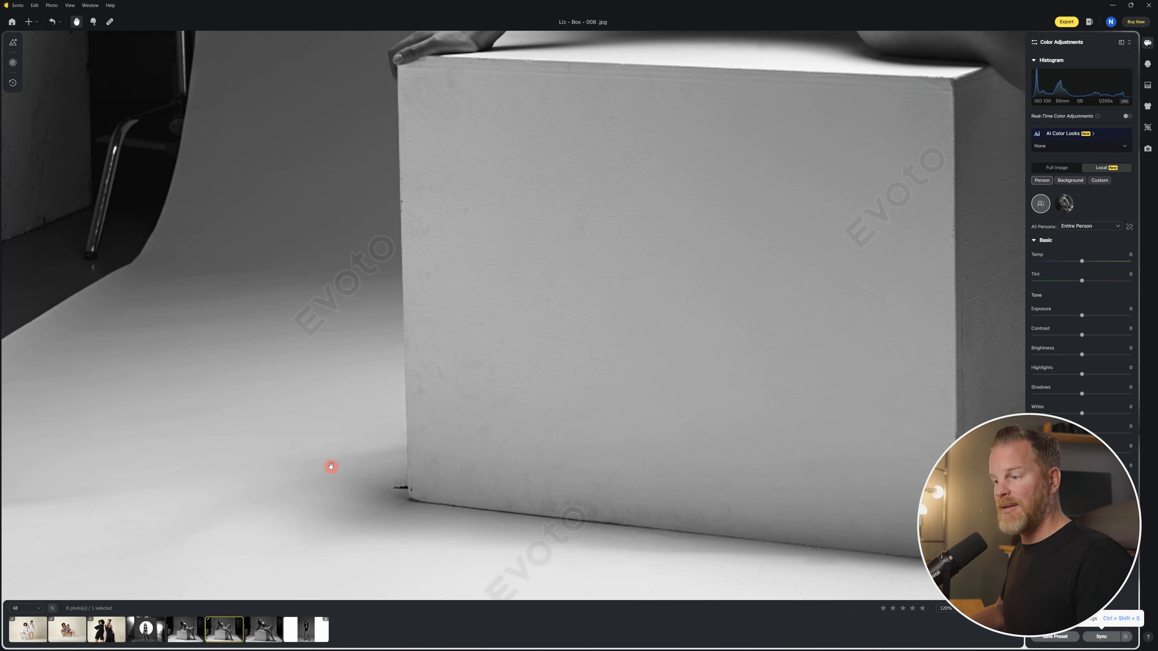
{"action": "scroll", "coordinate": [584, 383], "scroll_direction": "down", "scroll_amount": 5}
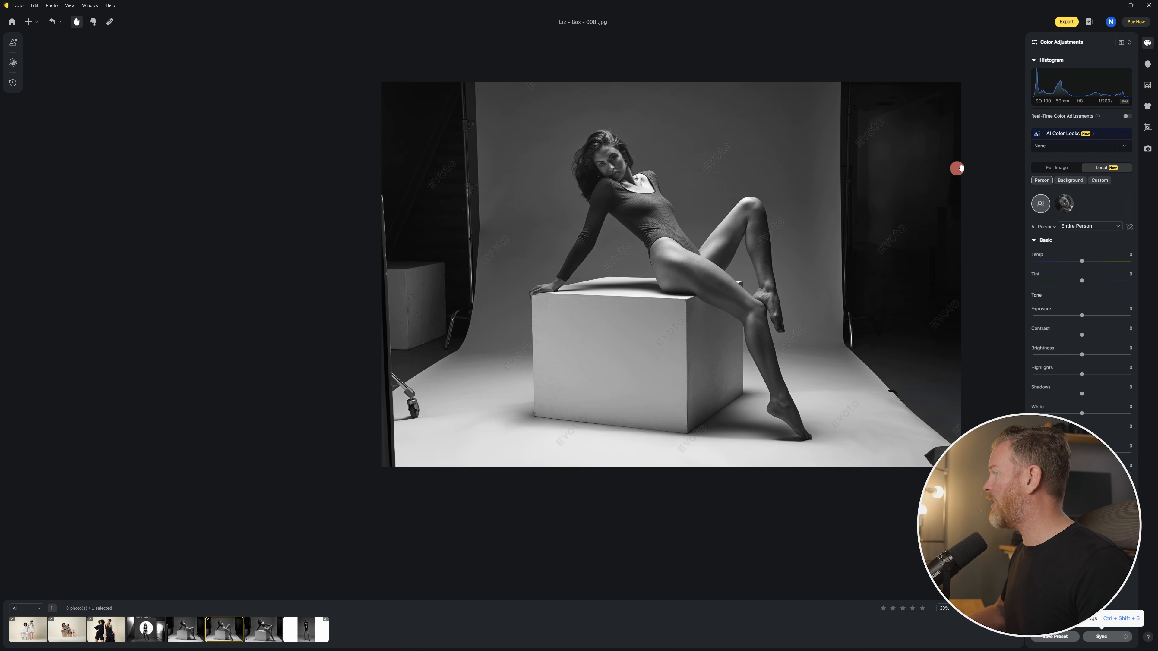
{"action": "left_click", "coordinate": [1147, 86]}
{"action": "left_click", "coordinate": [1125, 86]}
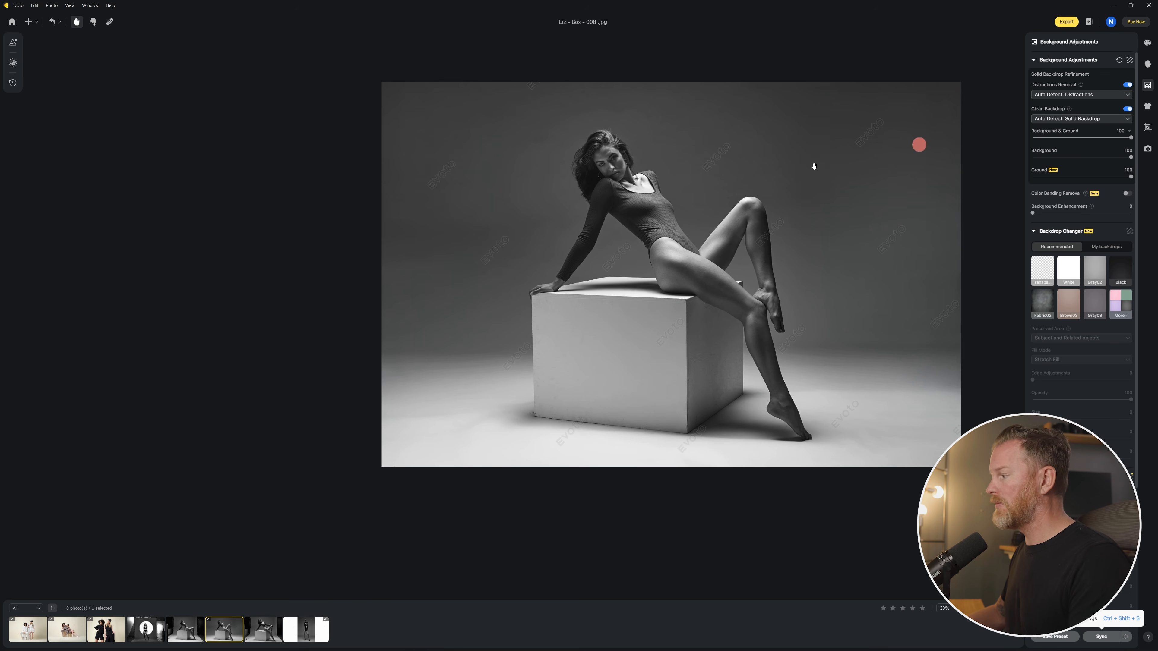
{"action": "key", "text": "ctrl+0"}
{"action": "key", "text": "backslash"}
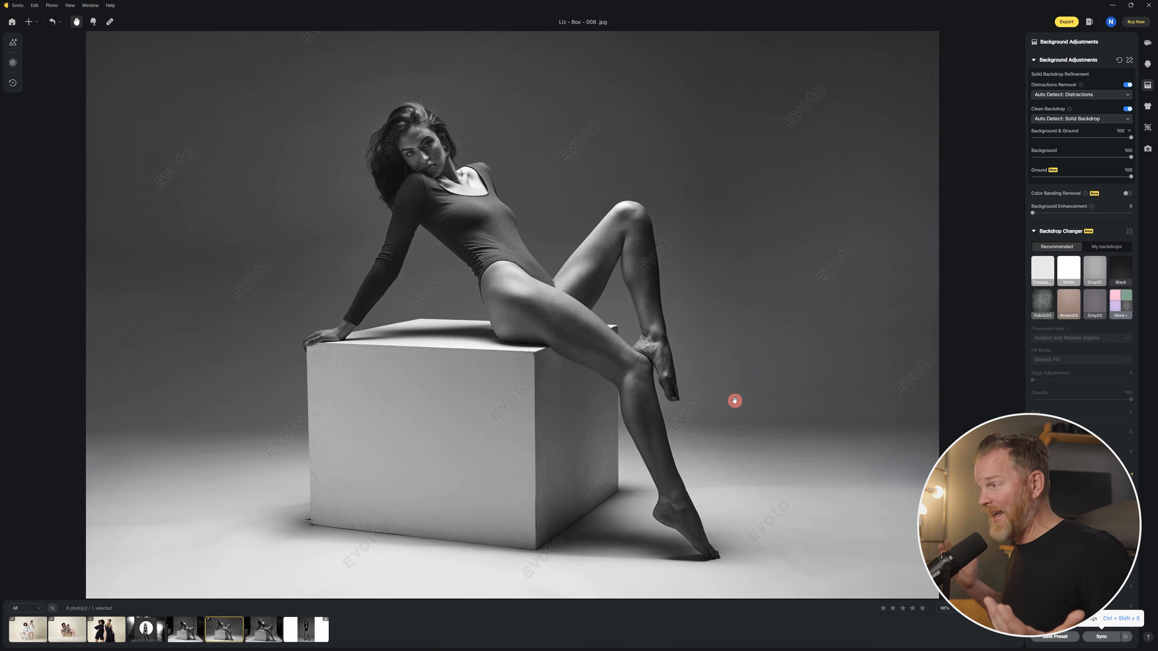
Step: Sync the background adjustments of the middle black-and-white box photo to the box photos on either side of it
{"action": "left_click", "coordinate": [250, 627]}
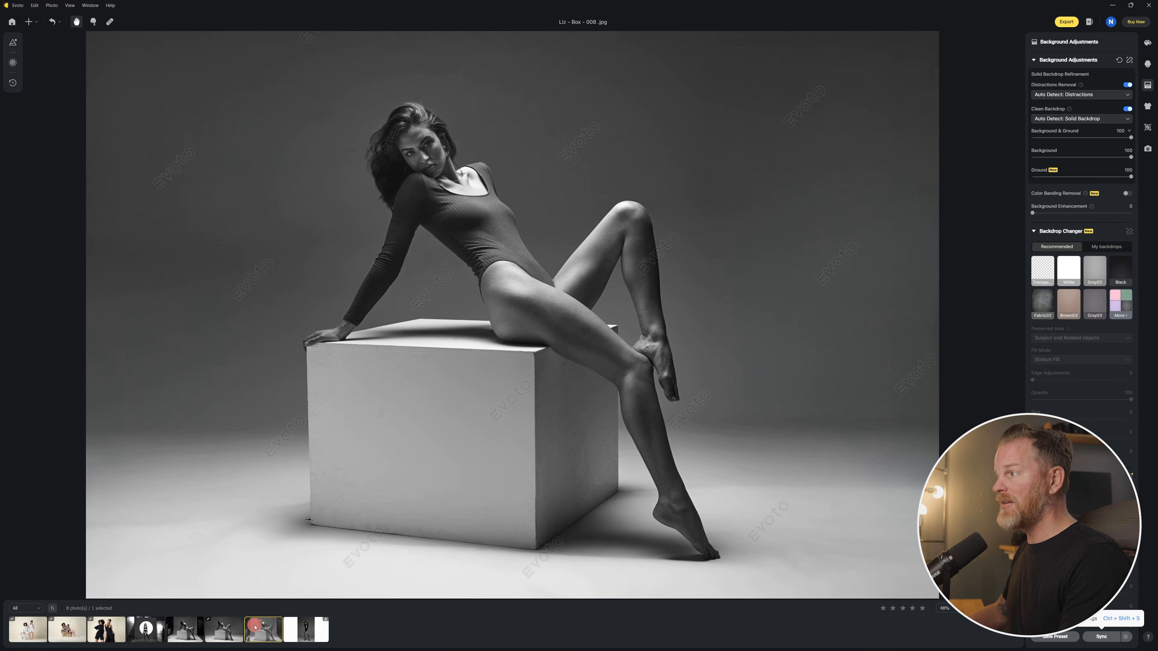
{"action": "key", "text": "Left"}
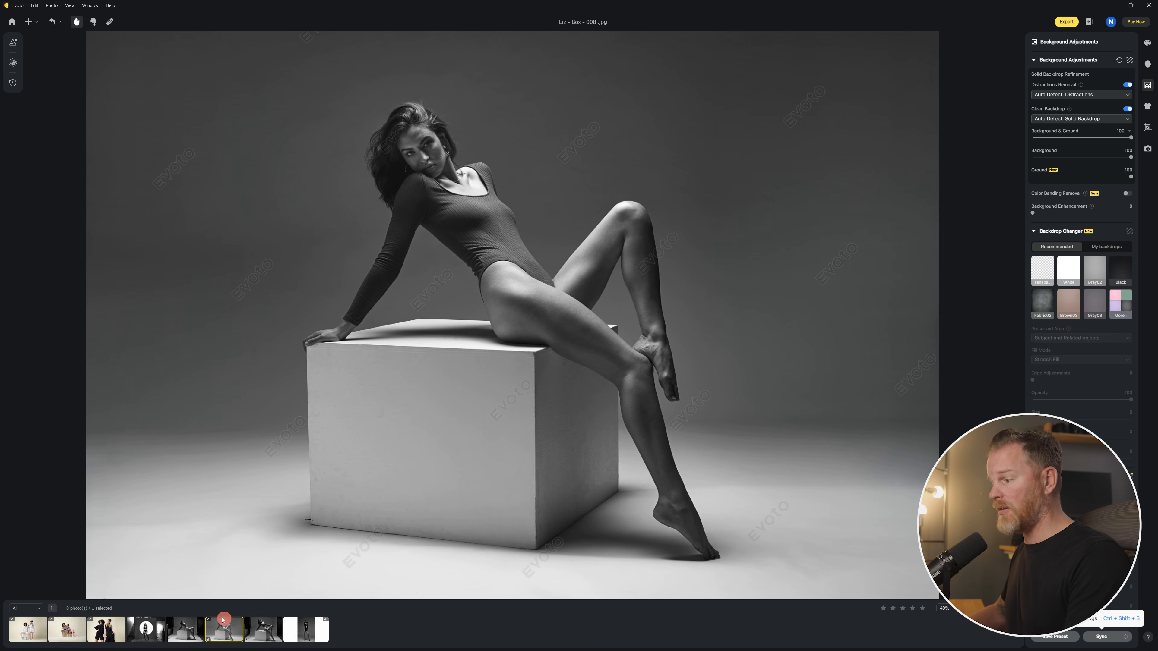
{"action": "left_click", "coordinate": [261, 633], "text": "ctrl"}
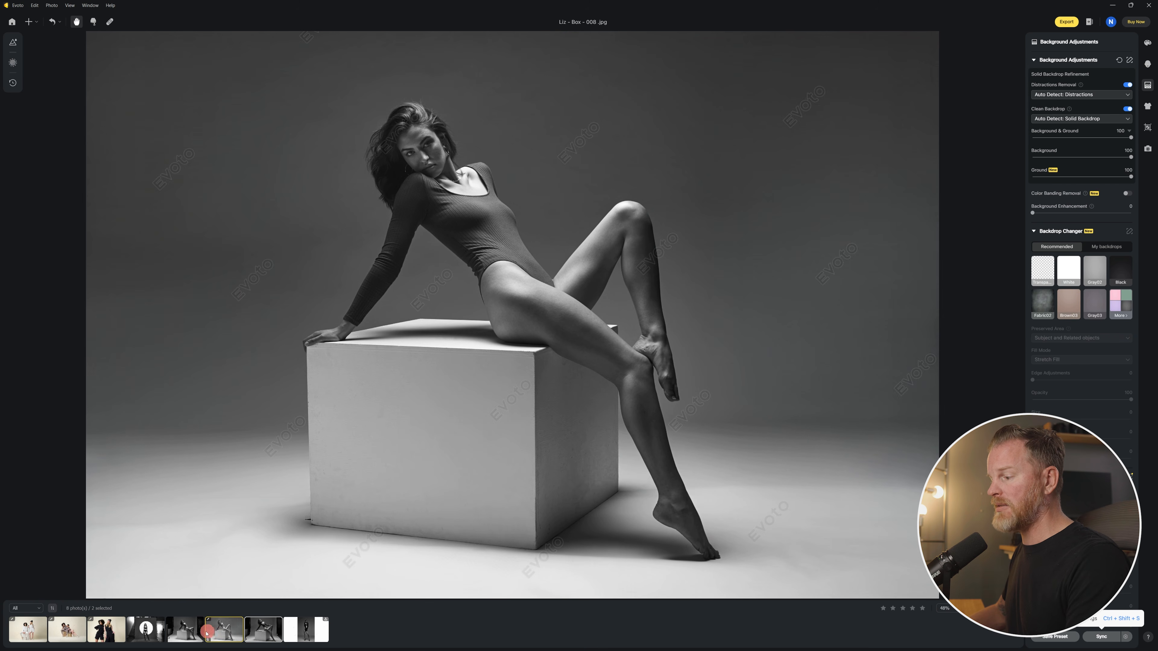
{"action": "left_click", "coordinate": [184, 630], "text": "ctrl"}
{"action": "left_click", "coordinate": [1105, 636]}
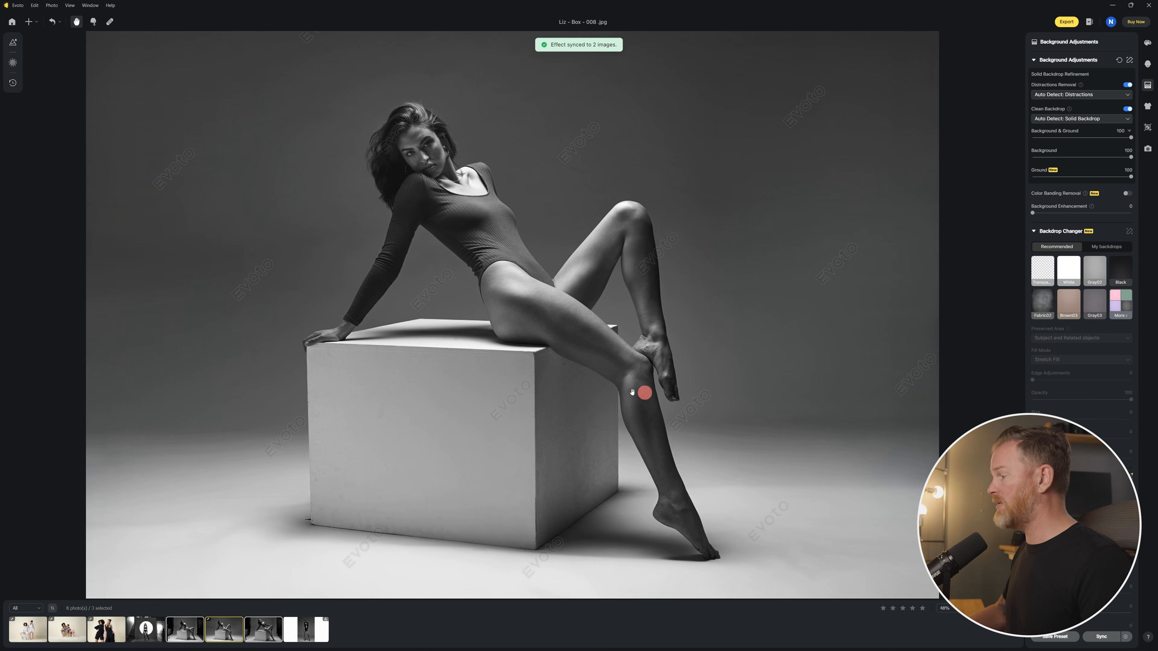
Step: Compare the before and after versions of the first and third black-and-white box photos, 005 and 009
{"action": "left_click", "coordinate": [183, 631]}
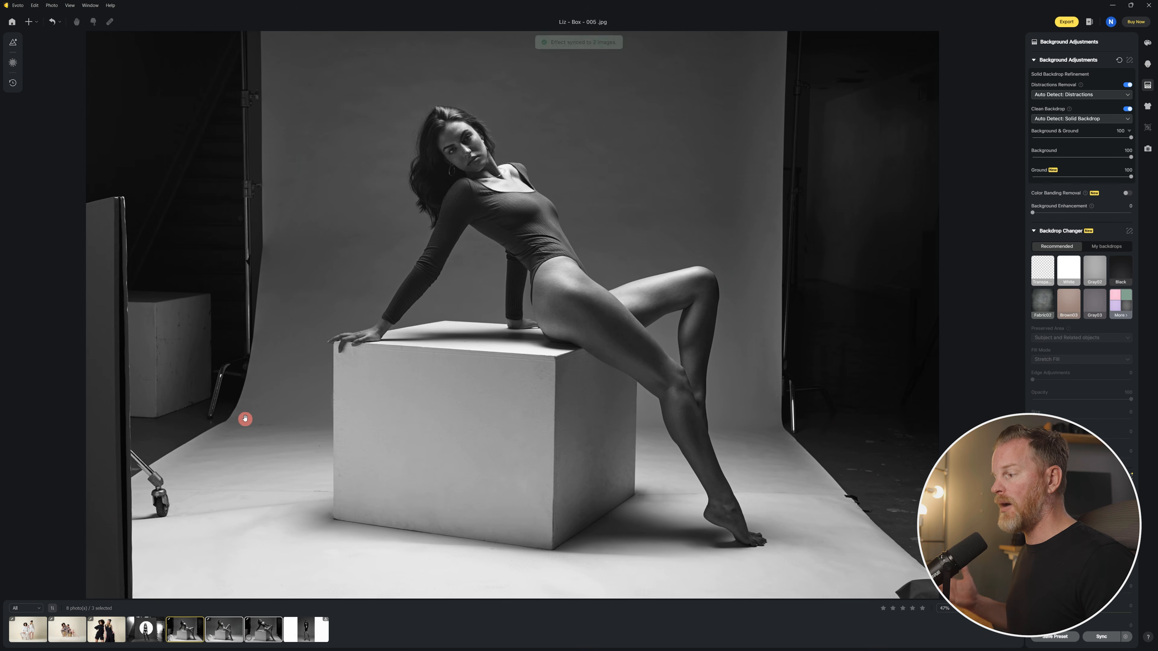
{"action": "left_click", "coordinate": [245, 419]}
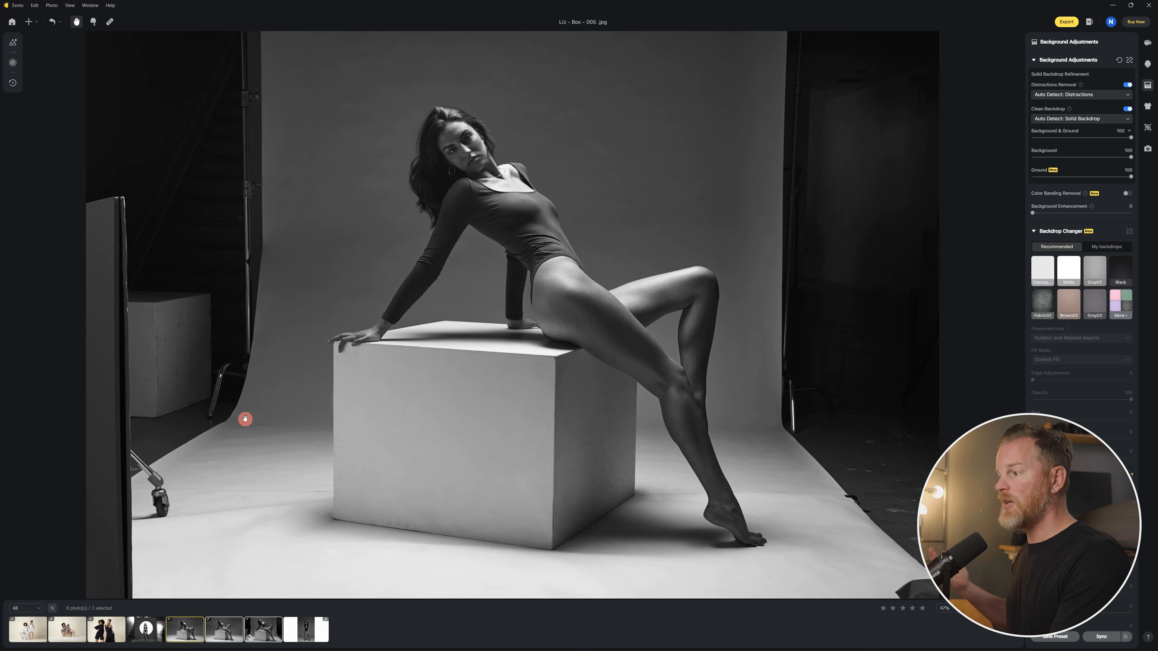
{"action": "left_click", "coordinate": [263, 629]}
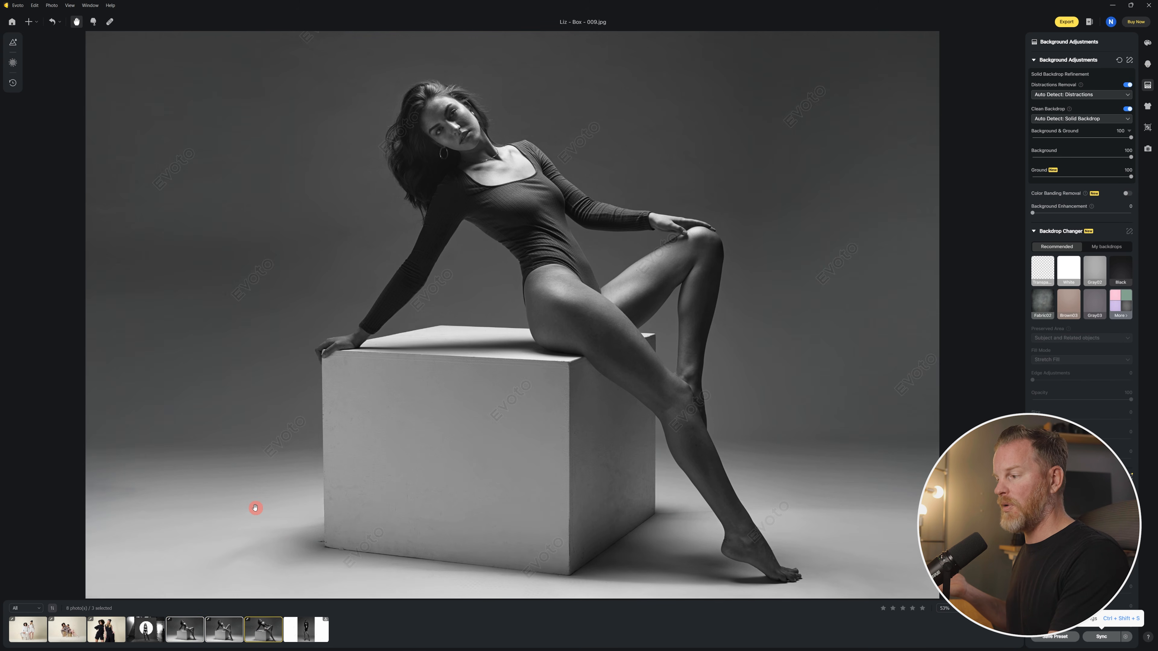
{"action": "left_click", "coordinate": [255, 508]}
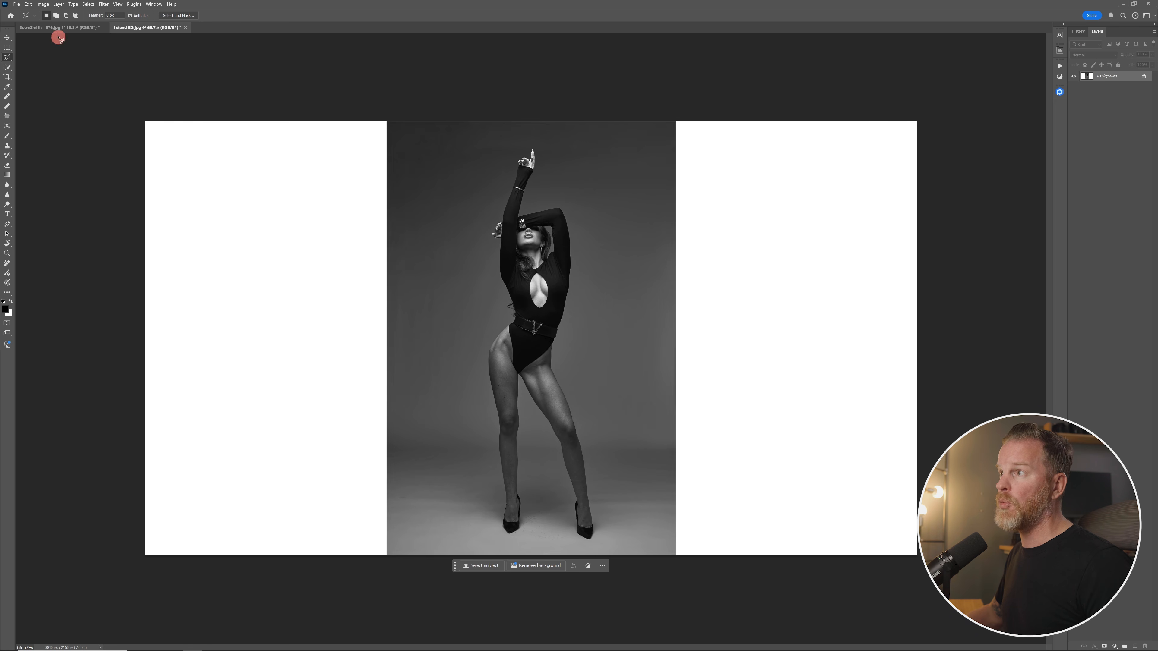
Step: In Photoshop, fill the white area left of the model in Extend BG.jpg with Content-Aware, refilling its lower part to remove the duplicated legs
{"action": "left_click", "coordinate": [7, 47]}
{"action": "left_click_drag", "start_coordinate": [116, 116], "coordinate": [389, 591]}
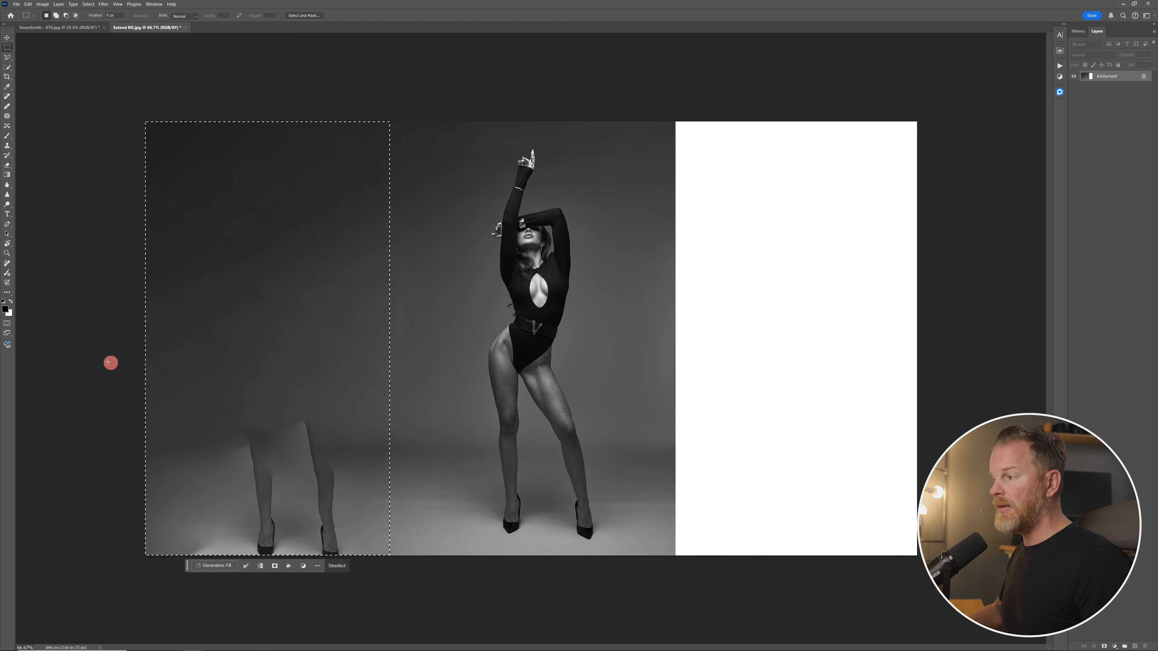
{"action": "left_click", "coordinate": [110, 363]}
{"action": "left_click_drag", "start_coordinate": [110, 360], "coordinate": [382, 605]}
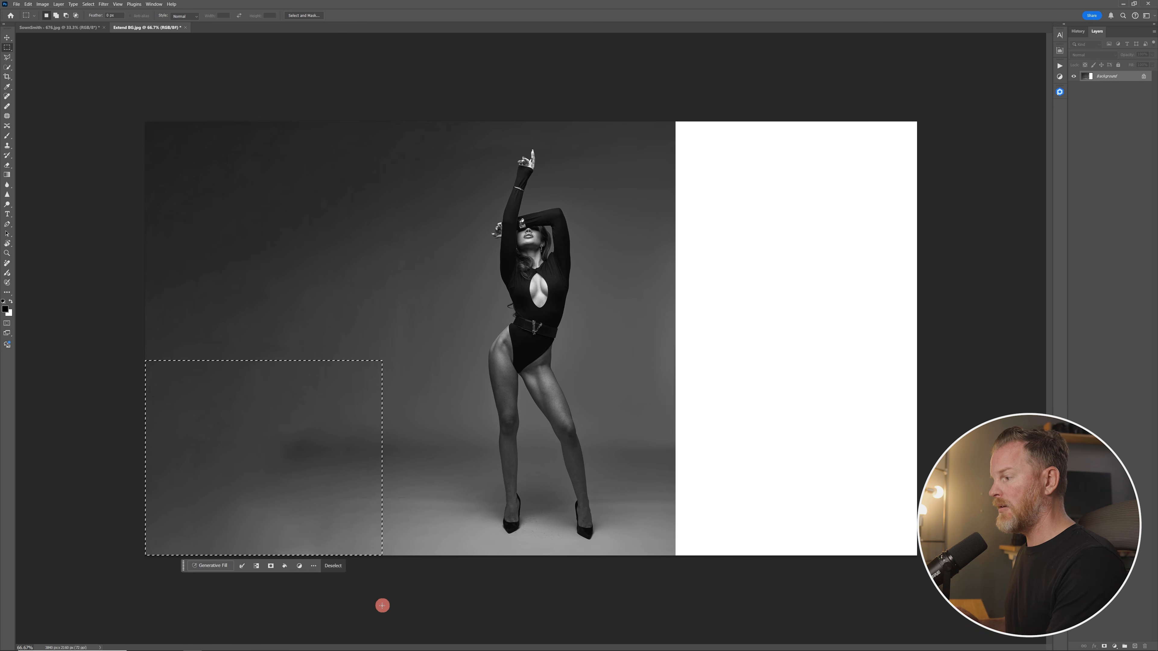
{"action": "key", "text": "ctrl+d"}
Step: Fill the white area right of the model in Extend BG.jpg with Content-Aware and clear the selection
{"action": "left_click_drag", "start_coordinate": [672, 109], "coordinate": [930, 577]}
{"action": "key", "text": "shift+BackSpace"}
{"action": "key", "text": "Return"}
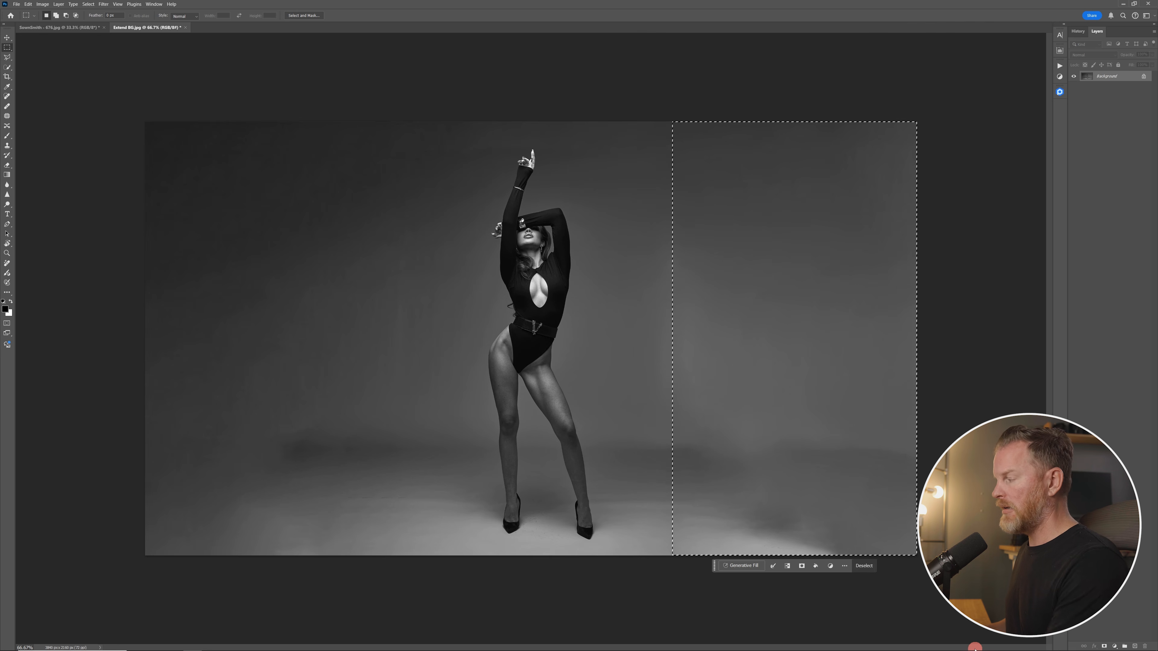
{"action": "key", "text": "ctrl+d"}
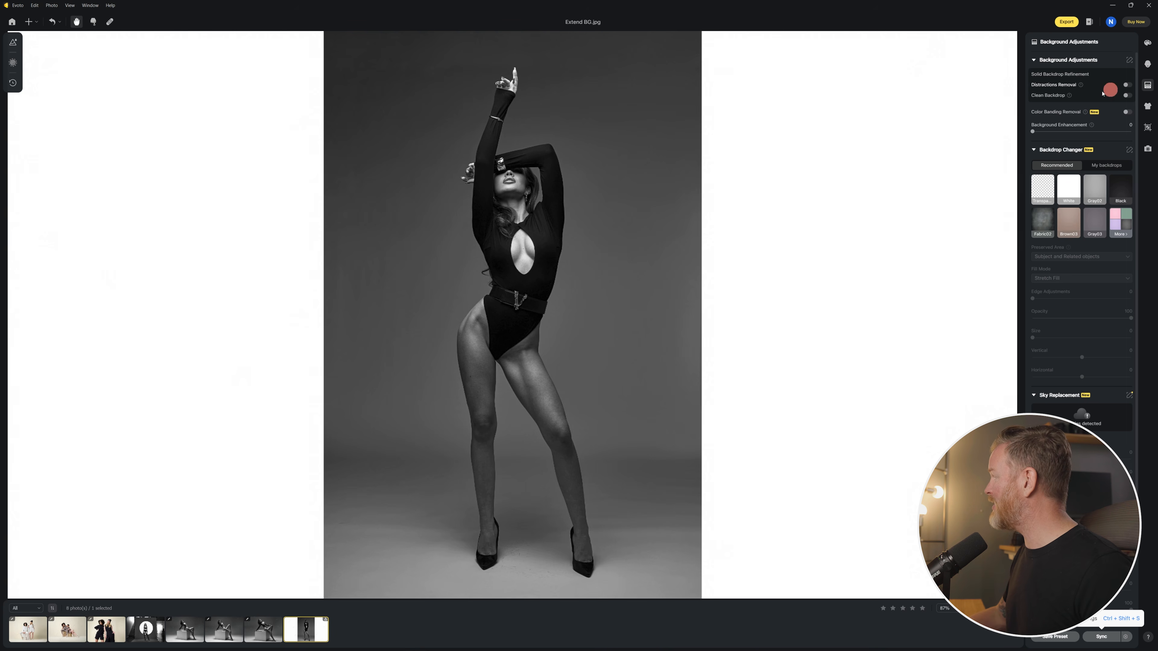
Step: In Evoto, turn on Distractions Removal for Extend BG.jpg to extend its backdrop, and compare the image with its original
{"action": "left_click", "coordinate": [1127, 85]}
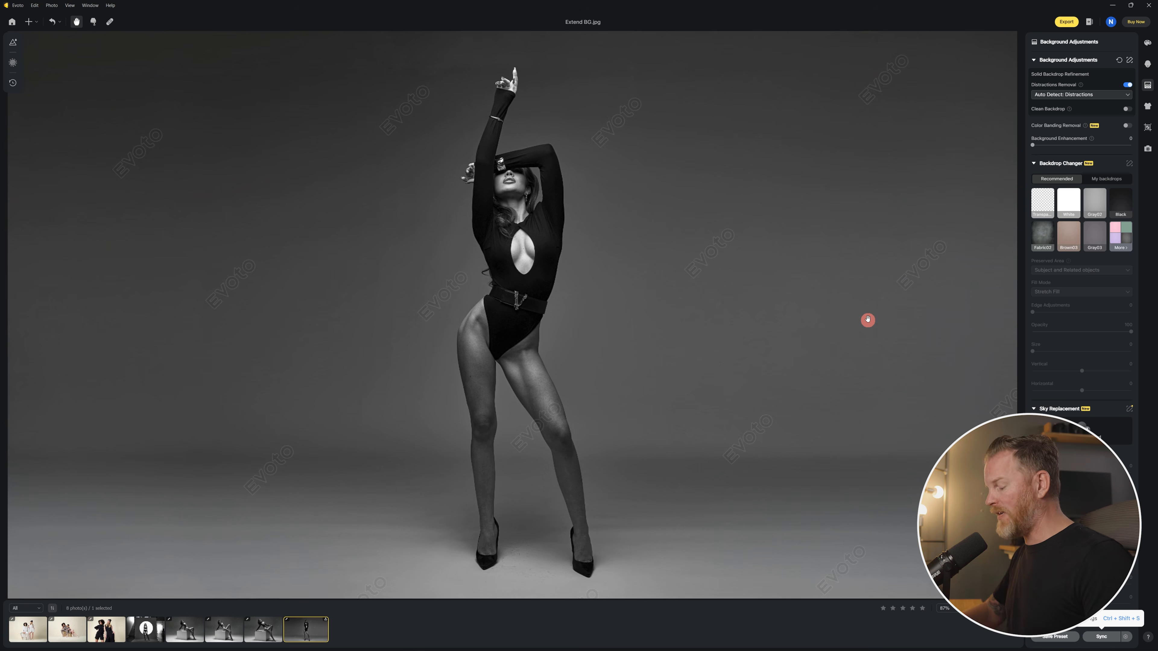
{"action": "left_click", "coordinate": [867, 319]}
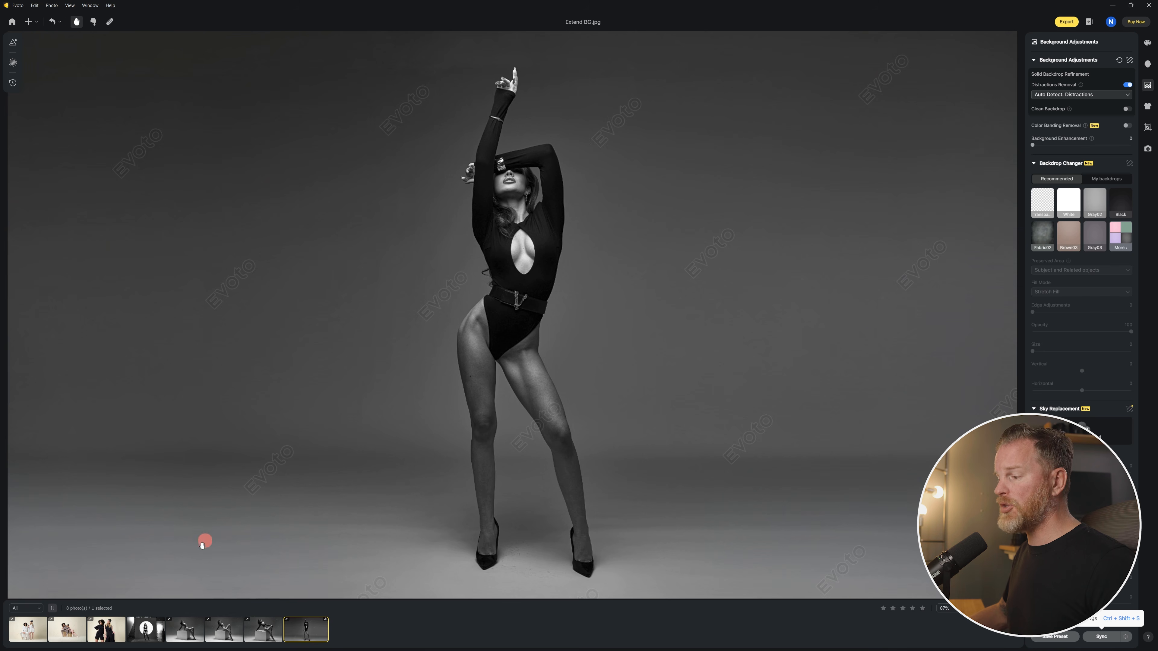
Step: Turn on Distractions Removal for the black-and-white spotlight photo with the type overridden to Distractions, and compare the image with its original
{"action": "left_click", "coordinate": [149, 634]}
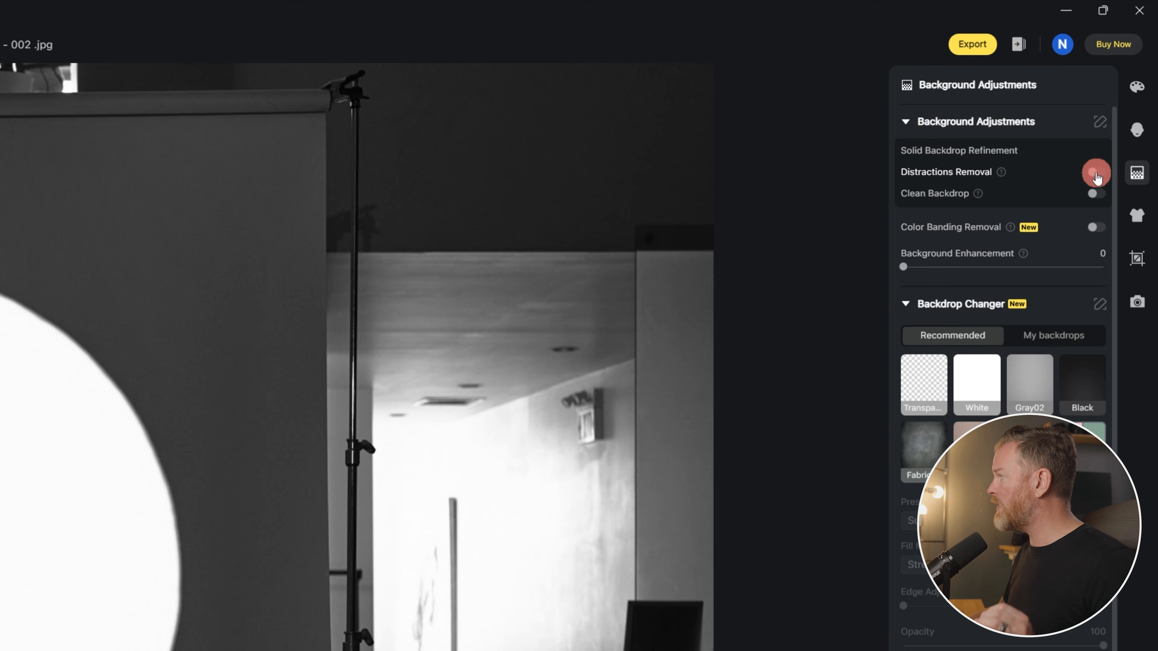
{"action": "left_click", "coordinate": [1096, 173]}
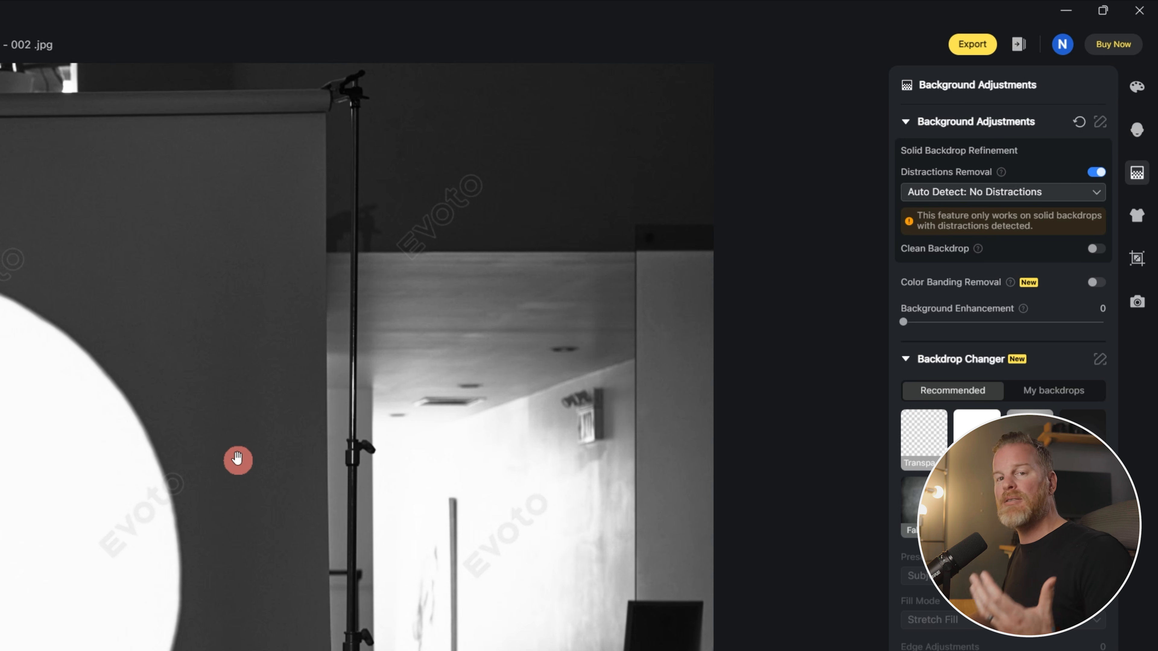
{"action": "left_click", "coordinate": [975, 194]}
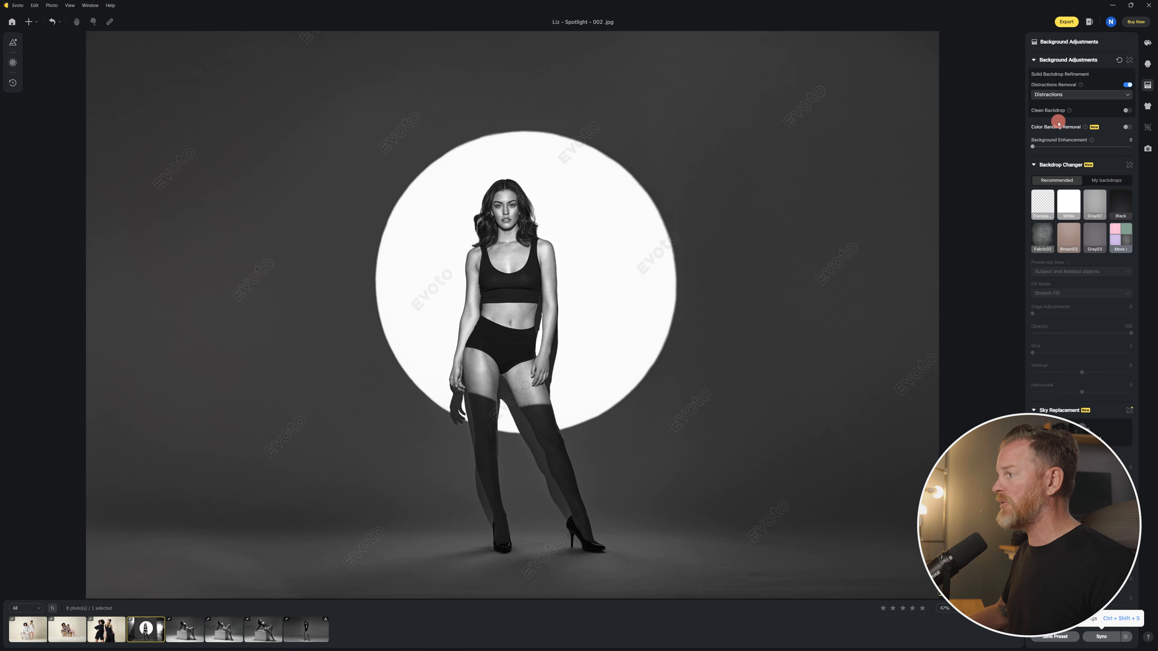
{"action": "left_click", "coordinate": [956, 250]}
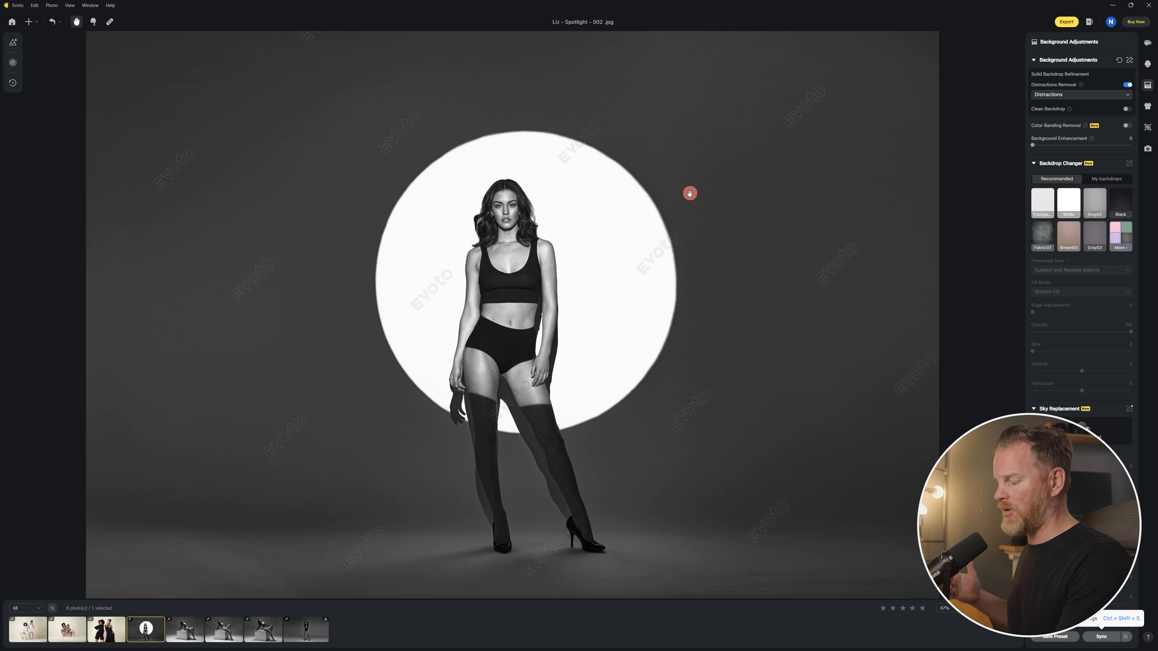
{"action": "left_click", "coordinate": [689, 193]}
{"action": "left_click", "coordinate": [689, 193]}
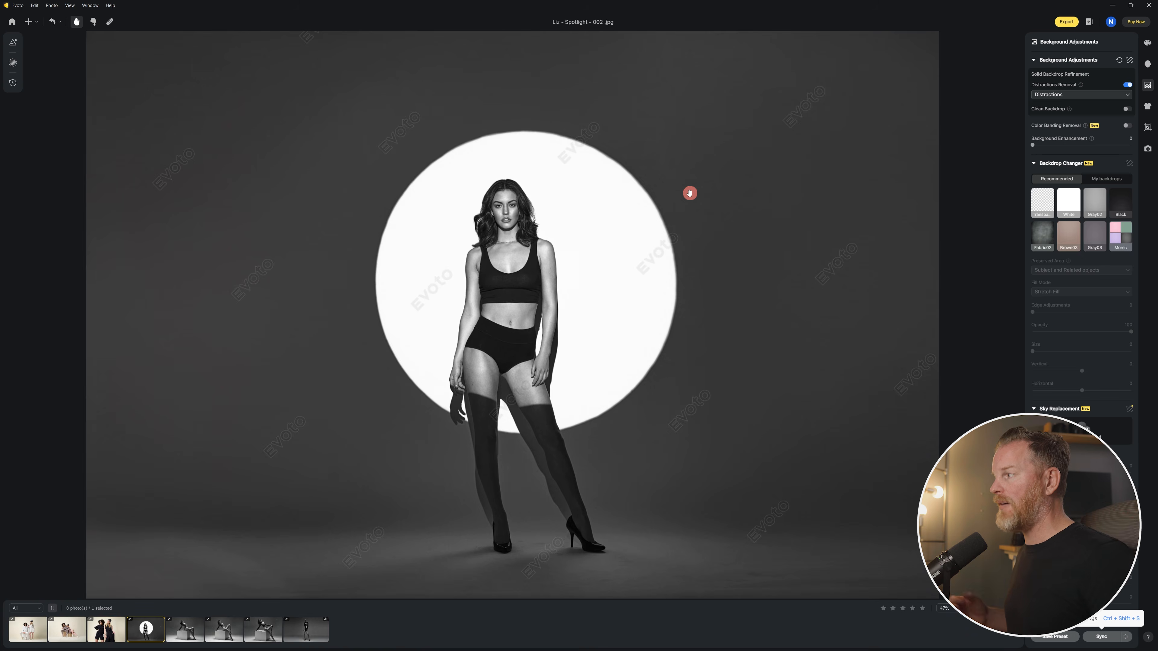